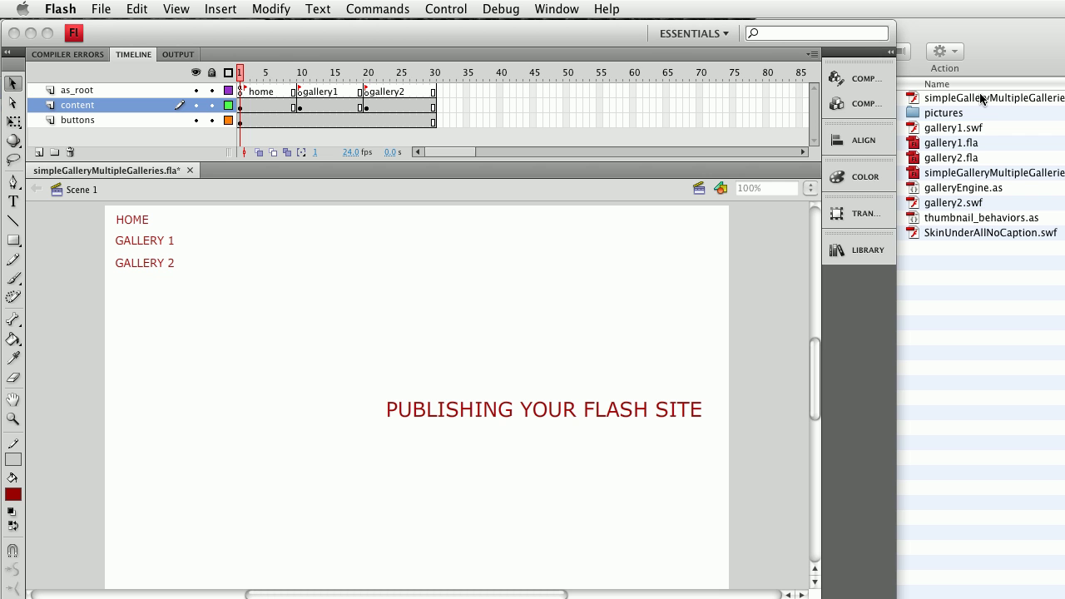
- Bring the Flash window forward and open its File menu to reach Publish Settings
click(115, 42)
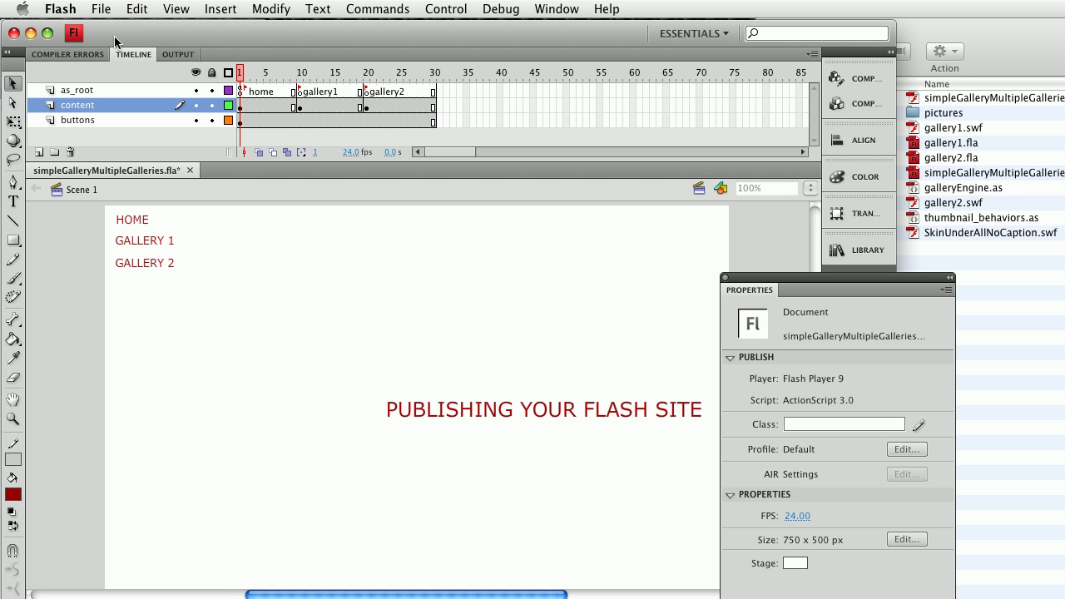
click(70, 10)
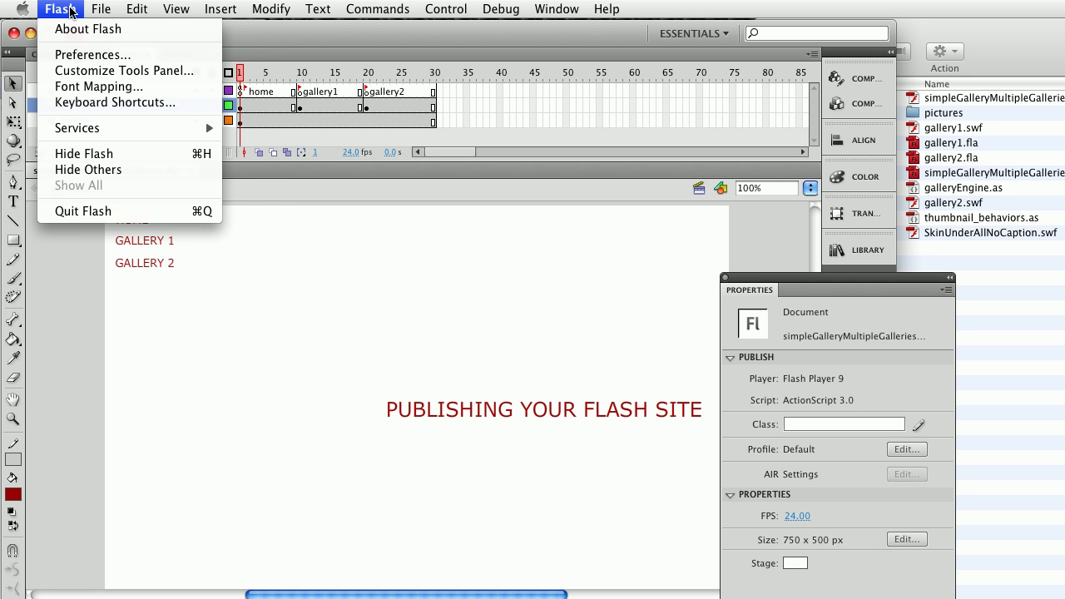
mouse_move(98, 8)
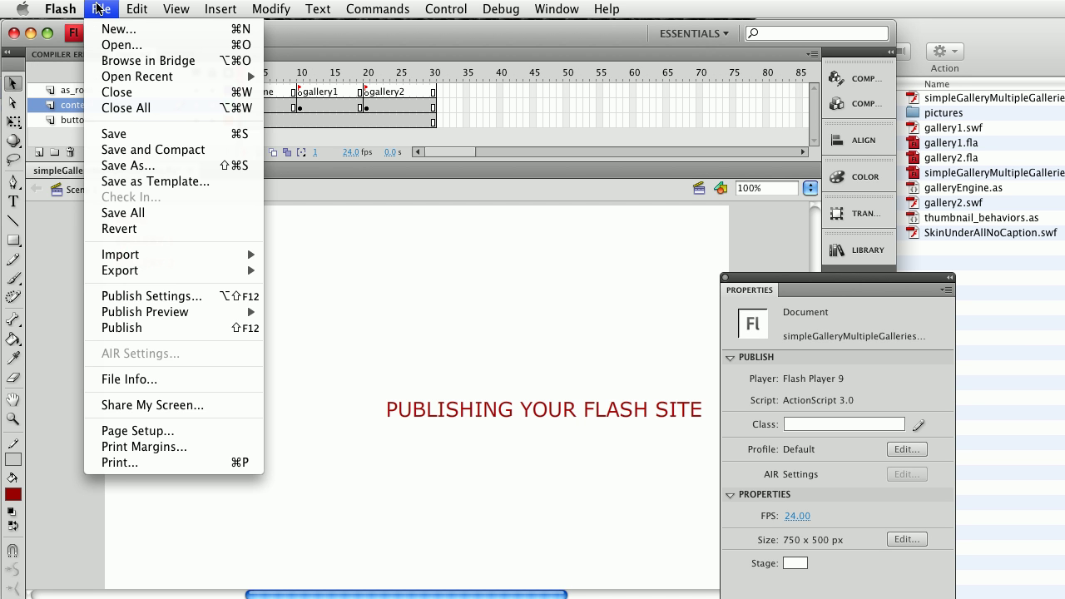
click(98, 9)
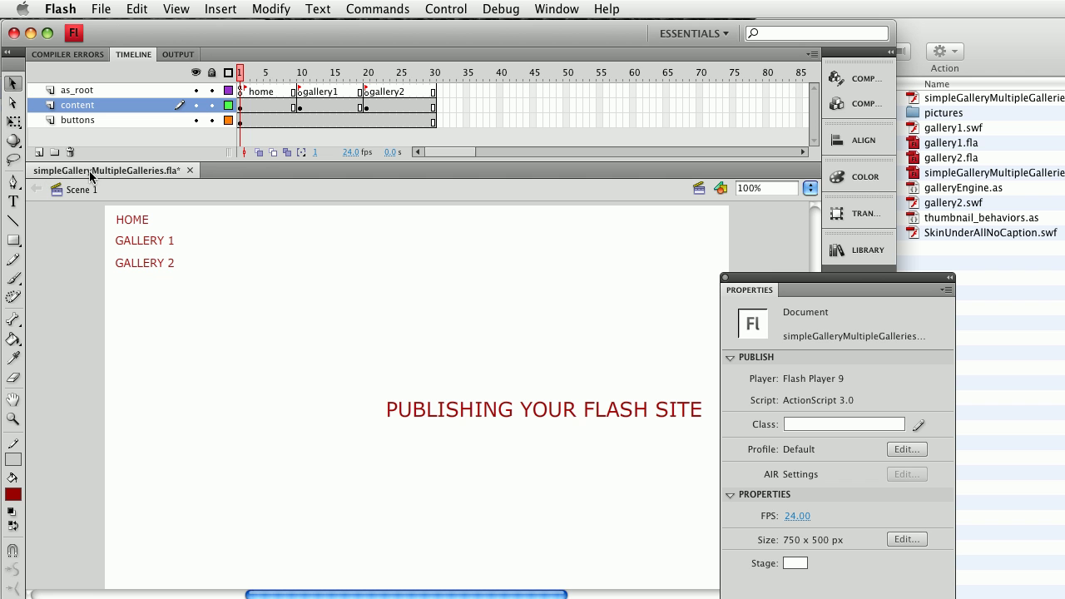
click(96, 9)
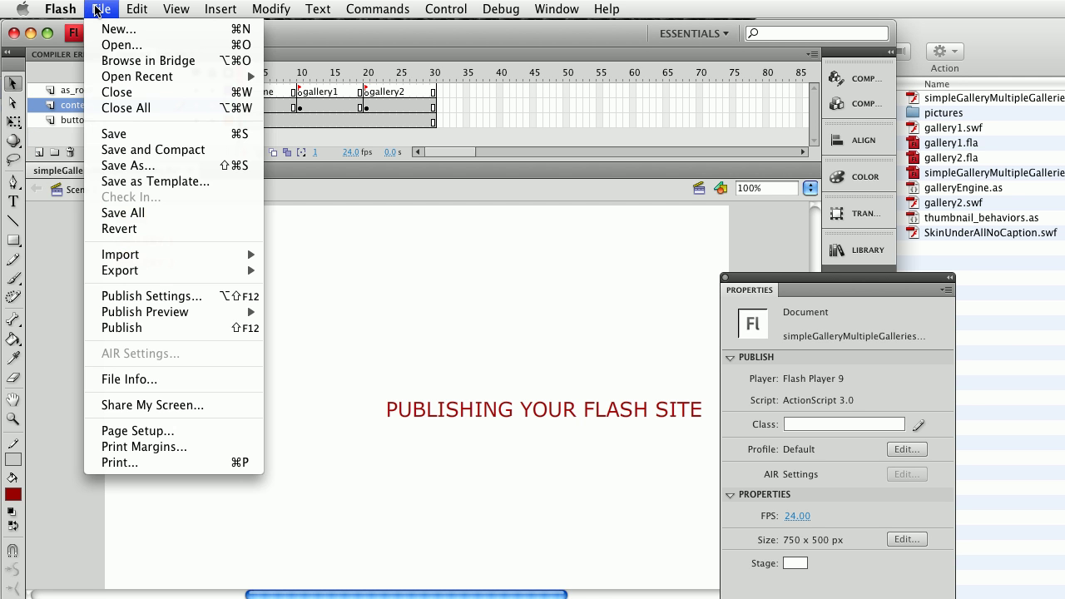
- Open Publish Settings, move the dialog up-left, and review the output file names on the Formats tab
click(173, 303)
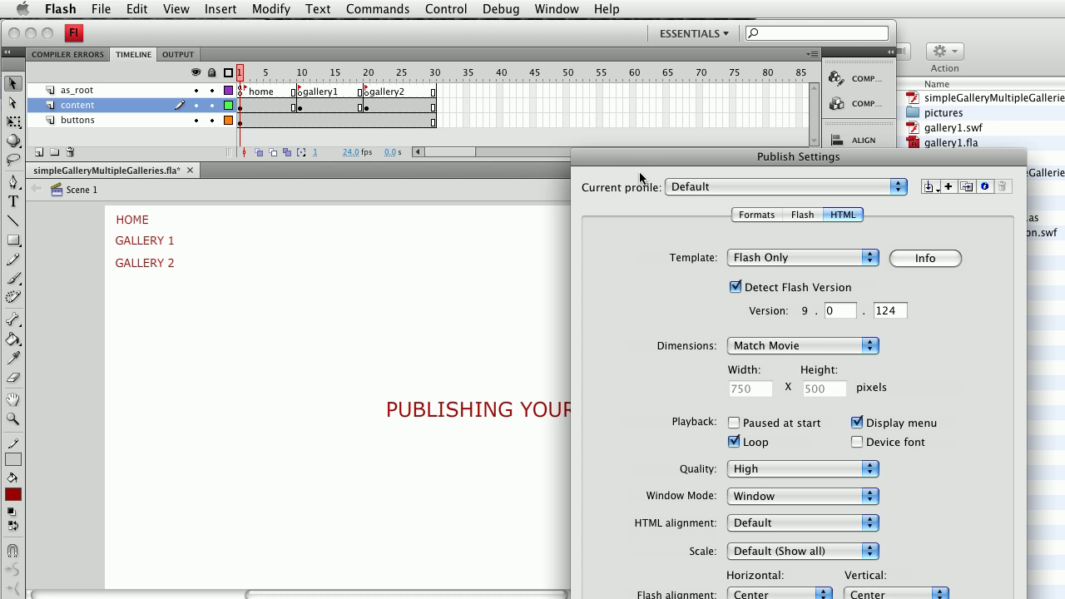
drag(592, 156, 407, 120)
drag(343, 97, 304, 28)
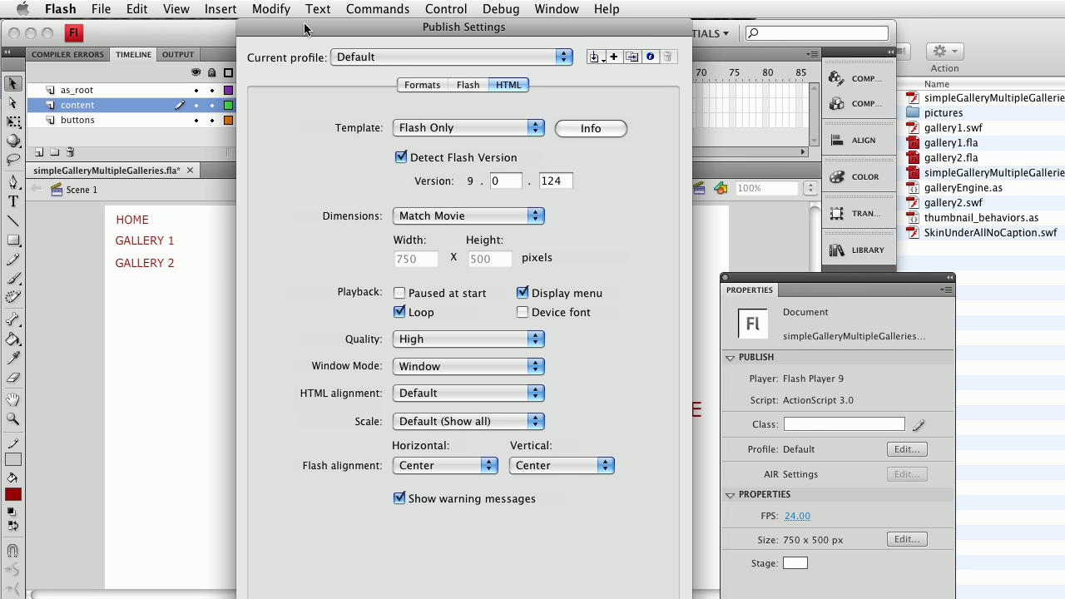
click(417, 85)
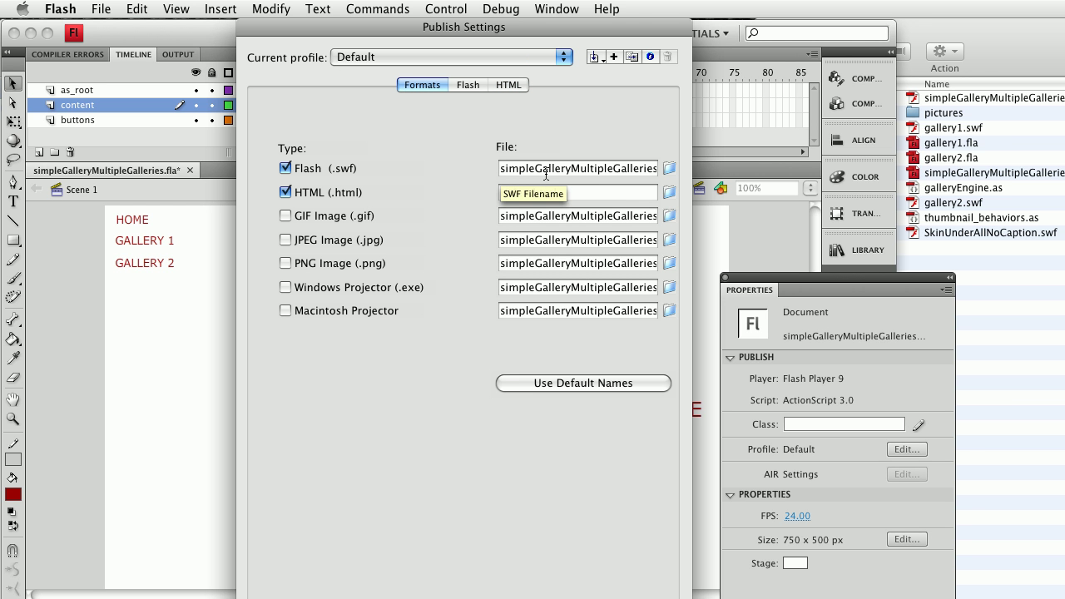
drag(500, 168, 661, 168)
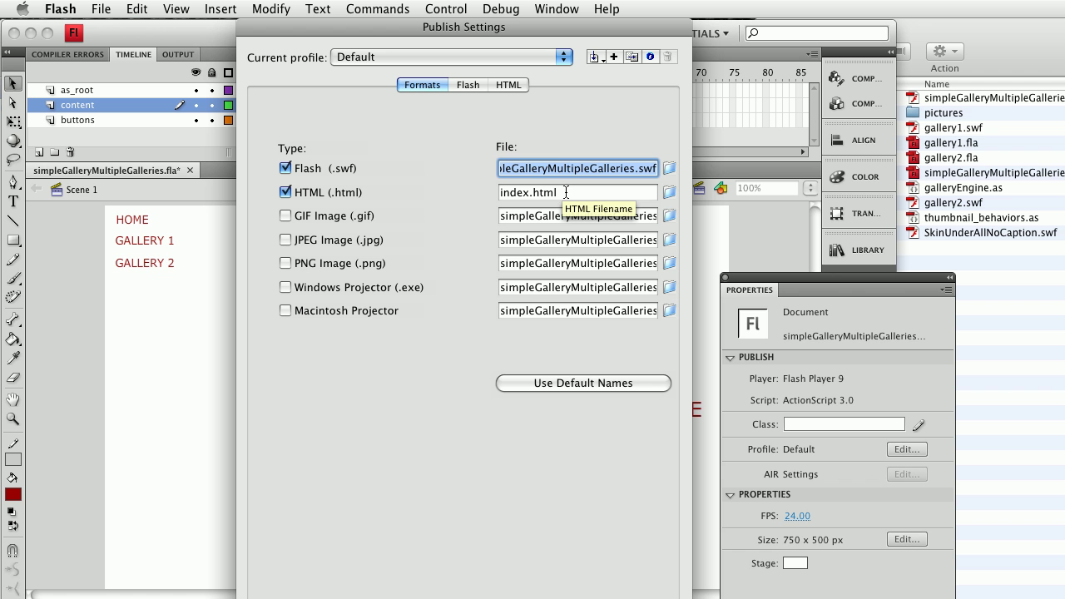
click(468, 84)
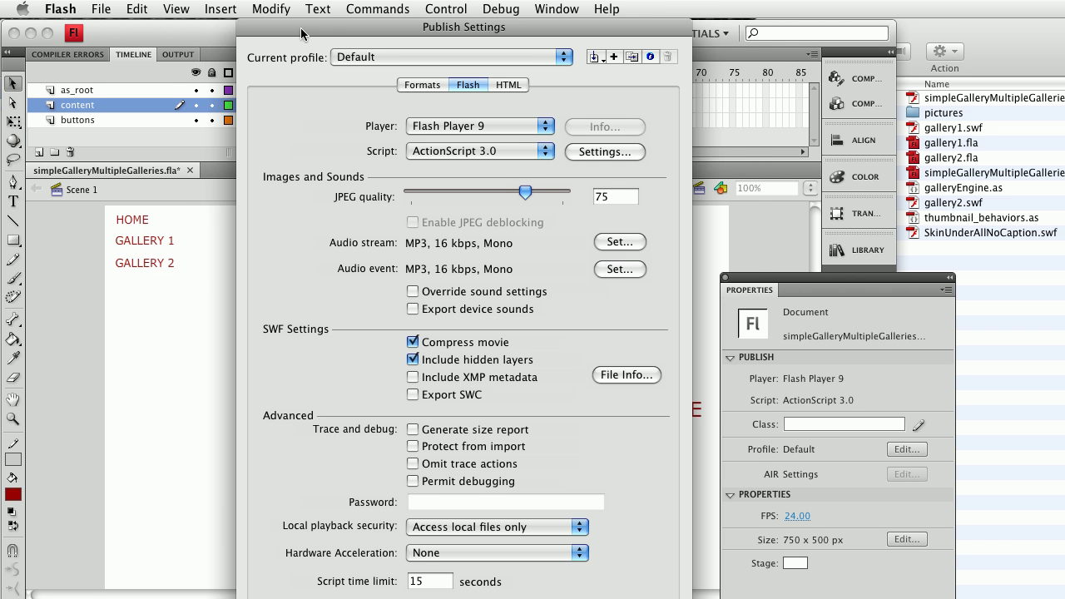
drag(301, 30, 345, 31)
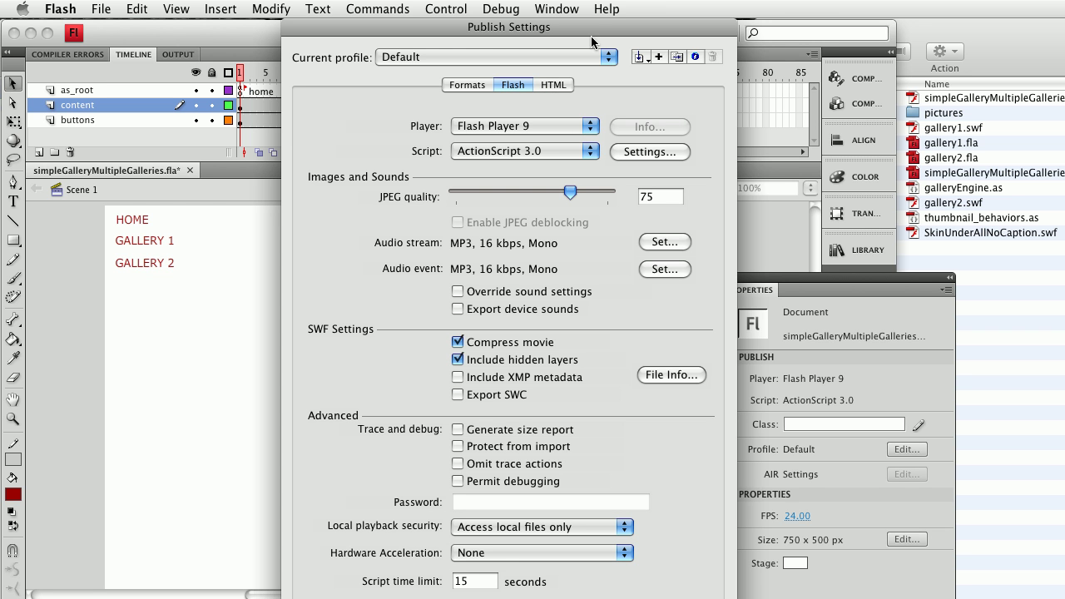
- On the HTML tab, leave the Dimensions option set to Match Movie
click(557, 85)
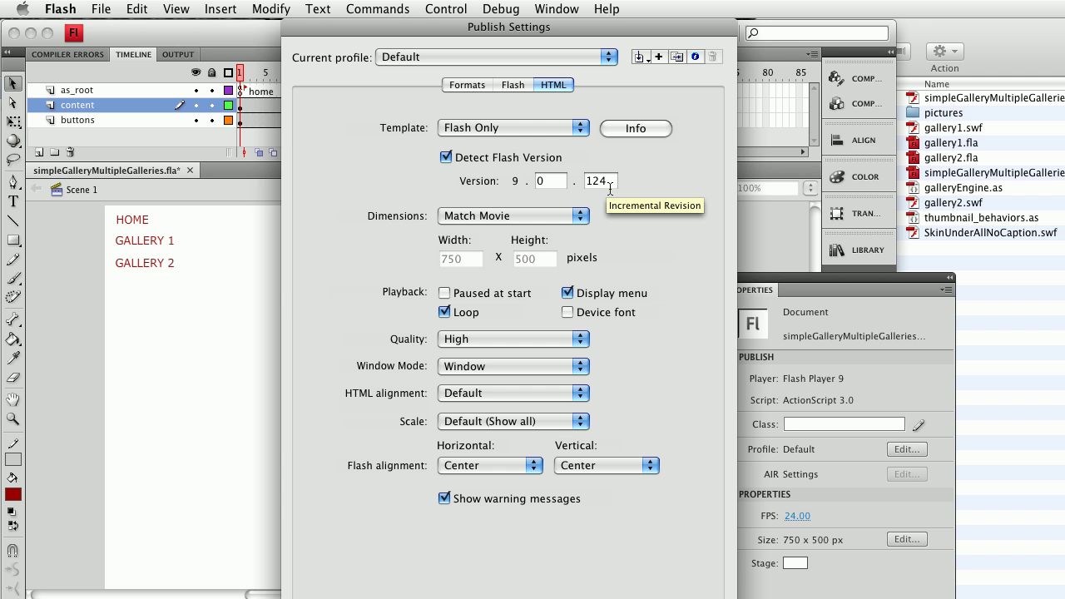
click(454, 216)
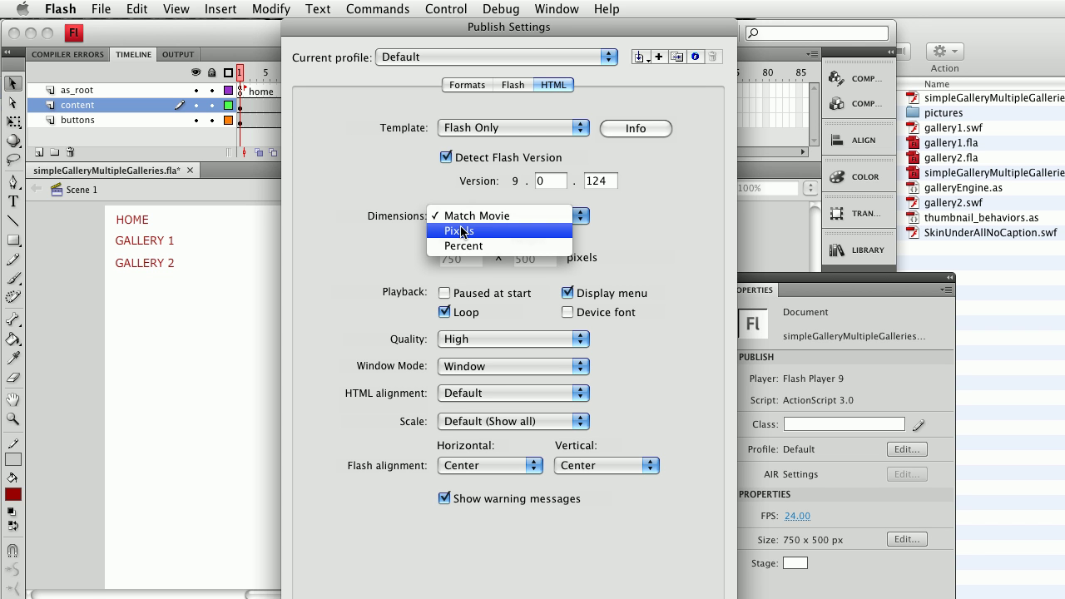
click(462, 217)
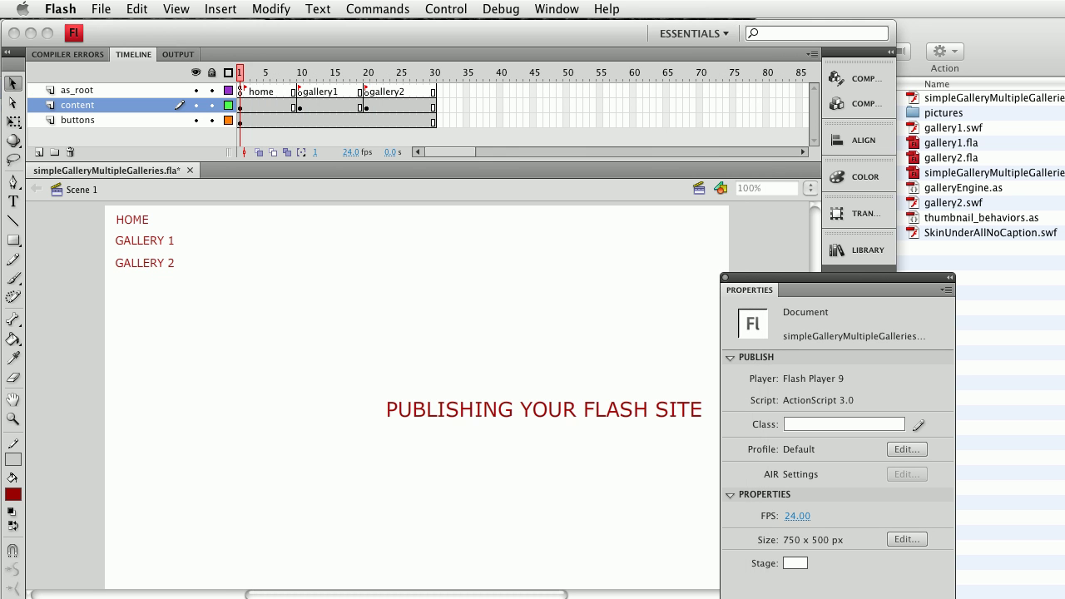
- Run File > Publish to generate index.html and the gallery SWF
click(108, 10)
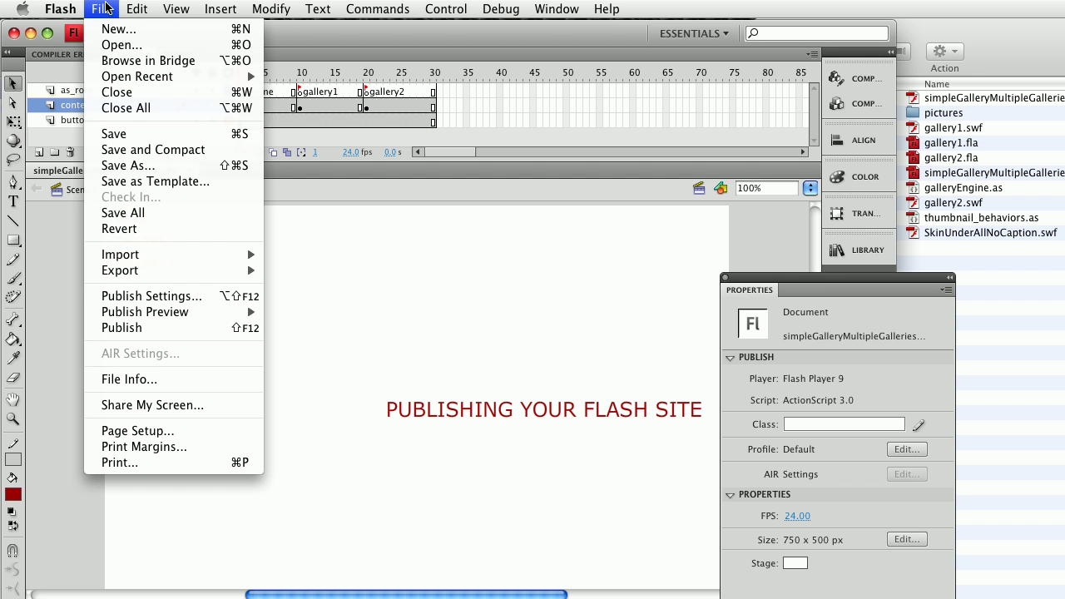
click(133, 327)
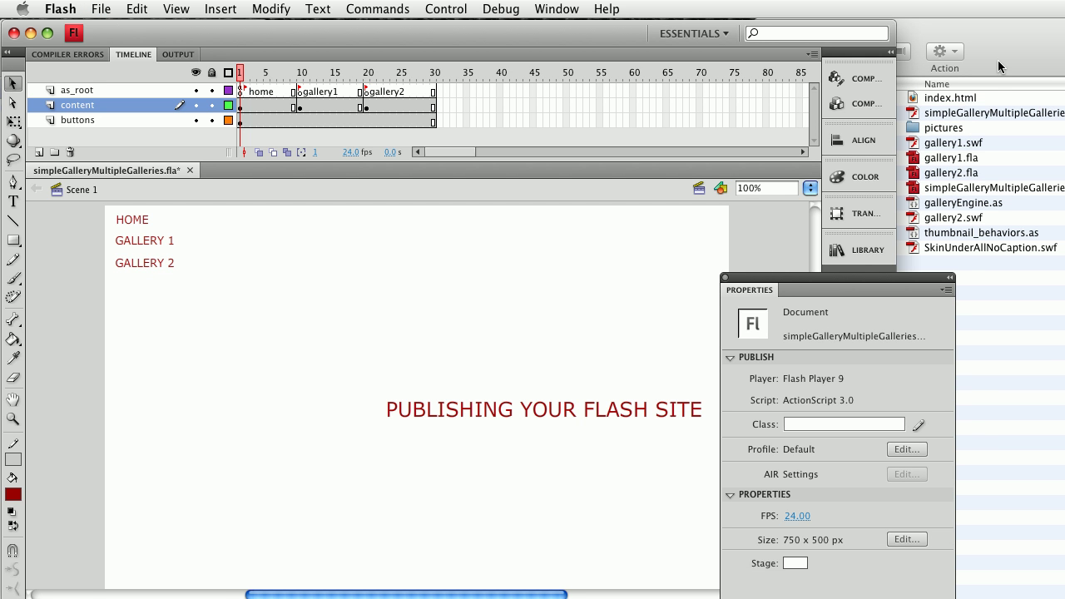
- Bring the project folder window forward and launch index.html in Firefox
drag(1001, 57, 980, 58)
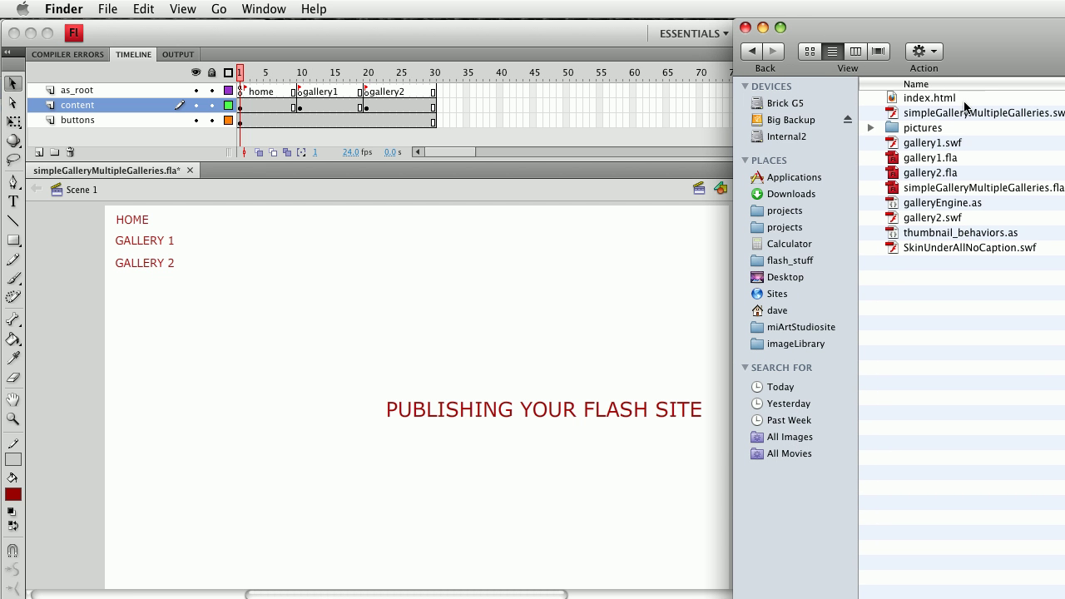
click(893, 99)
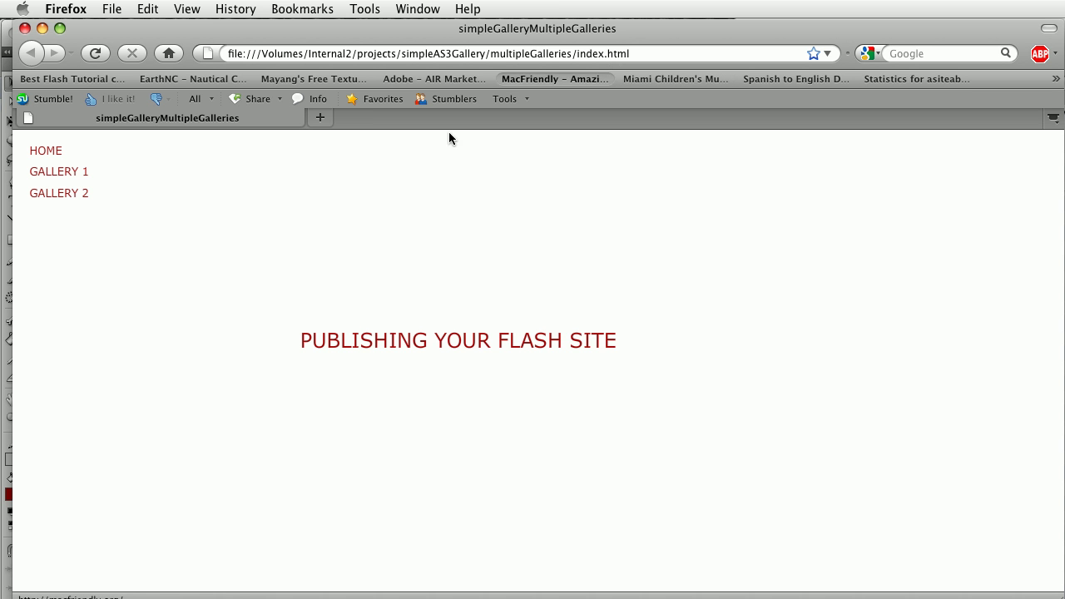
- Test the GALLERY 1 and GALLERY 2 links, then close Firefox
click(66, 176)
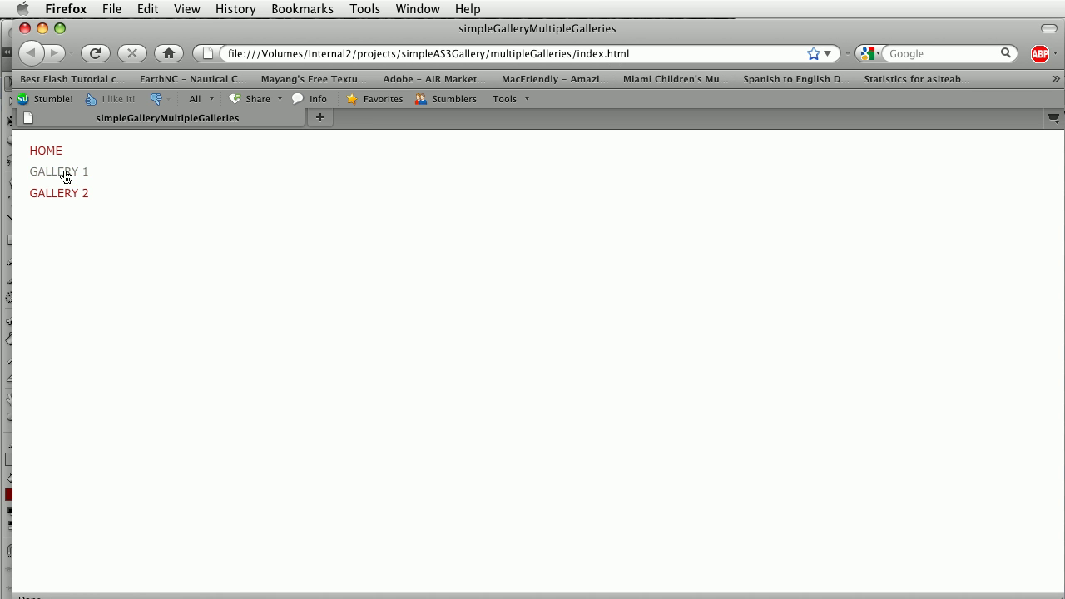
click(57, 198)
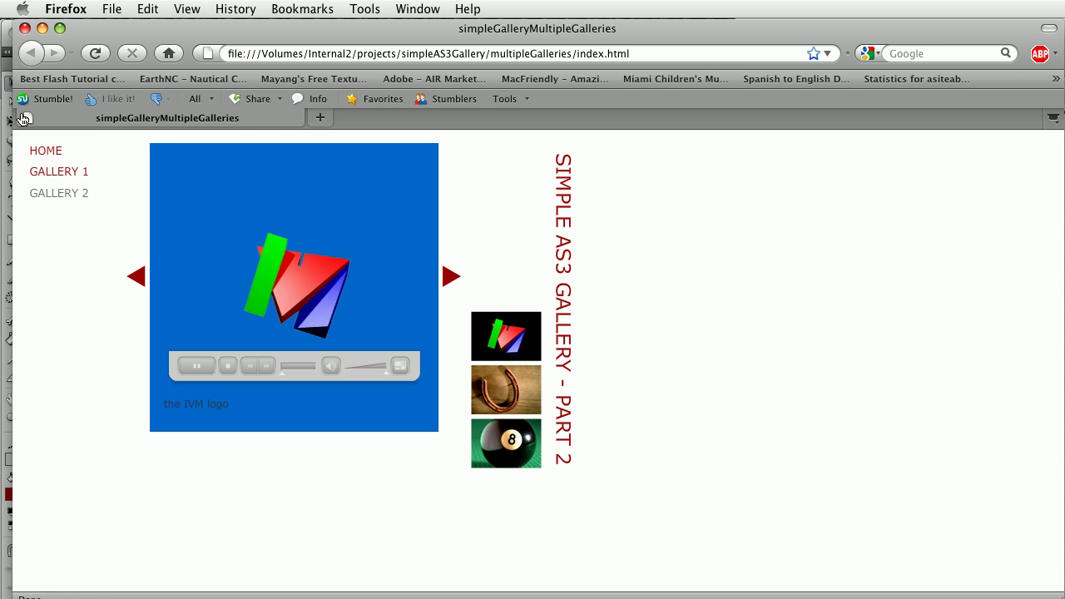
click(25, 31)
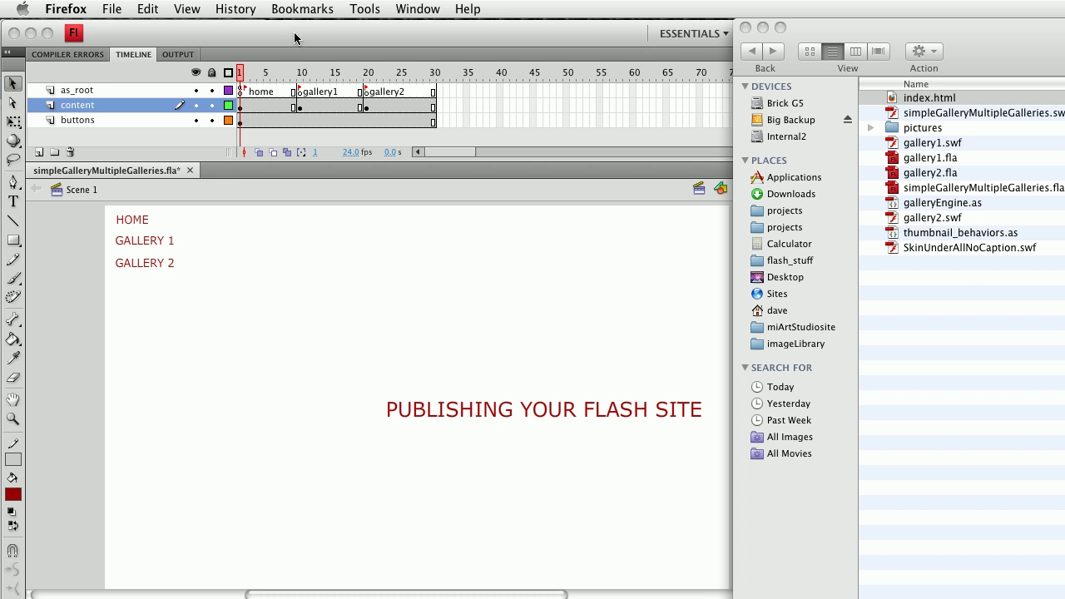
- Select index.html in the project folder and move it to the Trash with Cmd+Delete
click(966, 276)
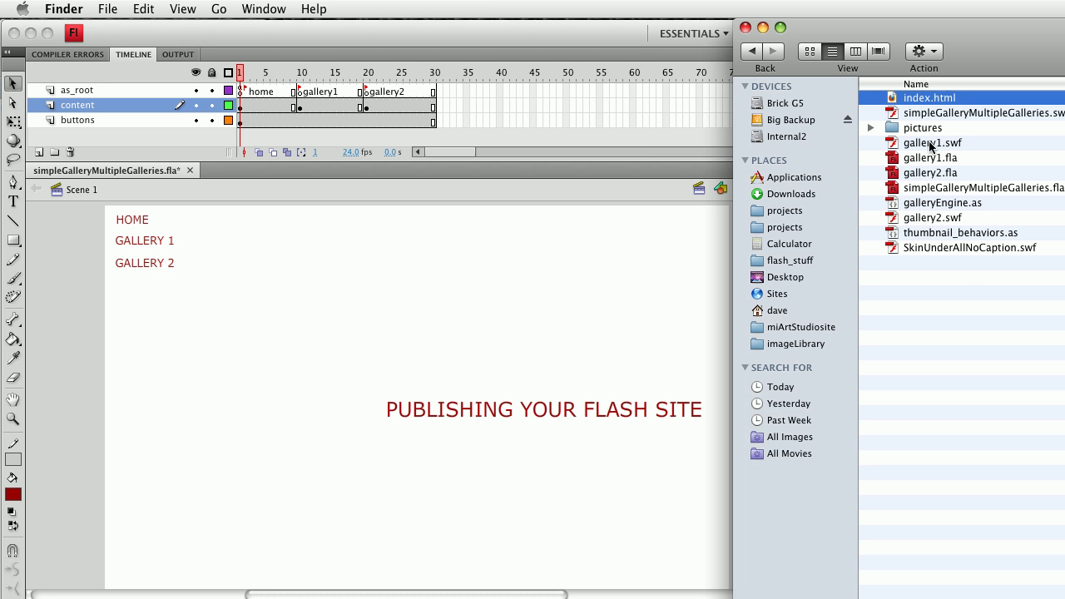
click(920, 101)
key(super+BackSpace)
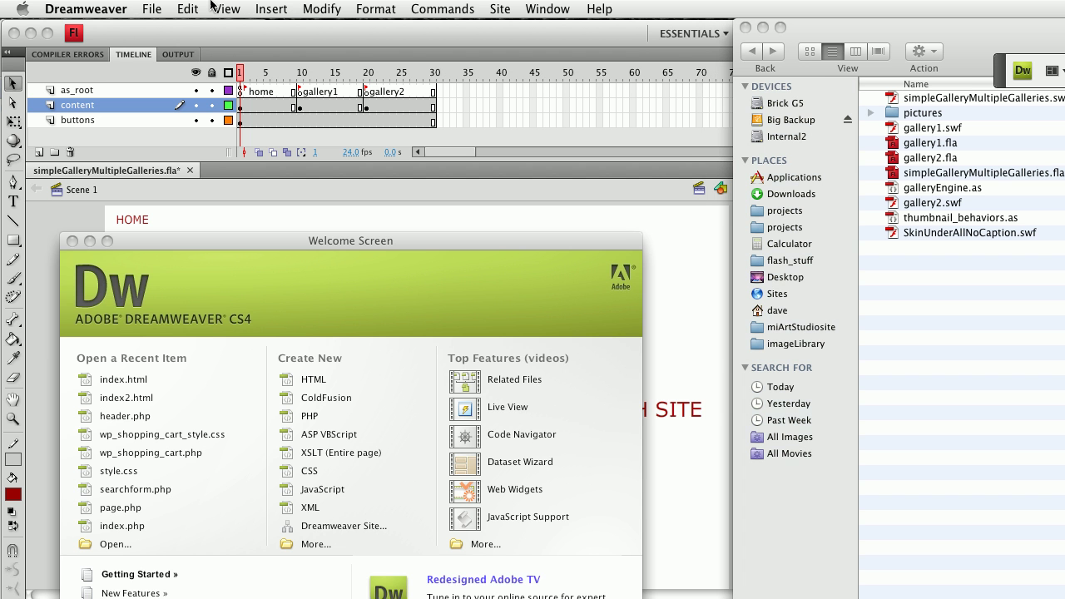
- Create a new blank HTML page via File > New and switch it to Design view
click(152, 10)
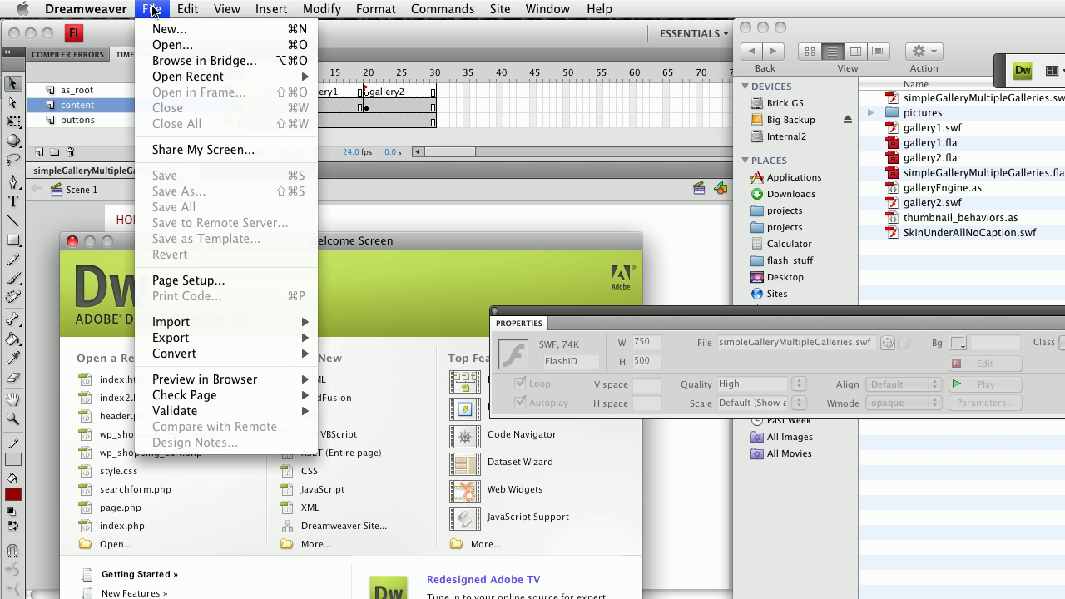
click(154, 30)
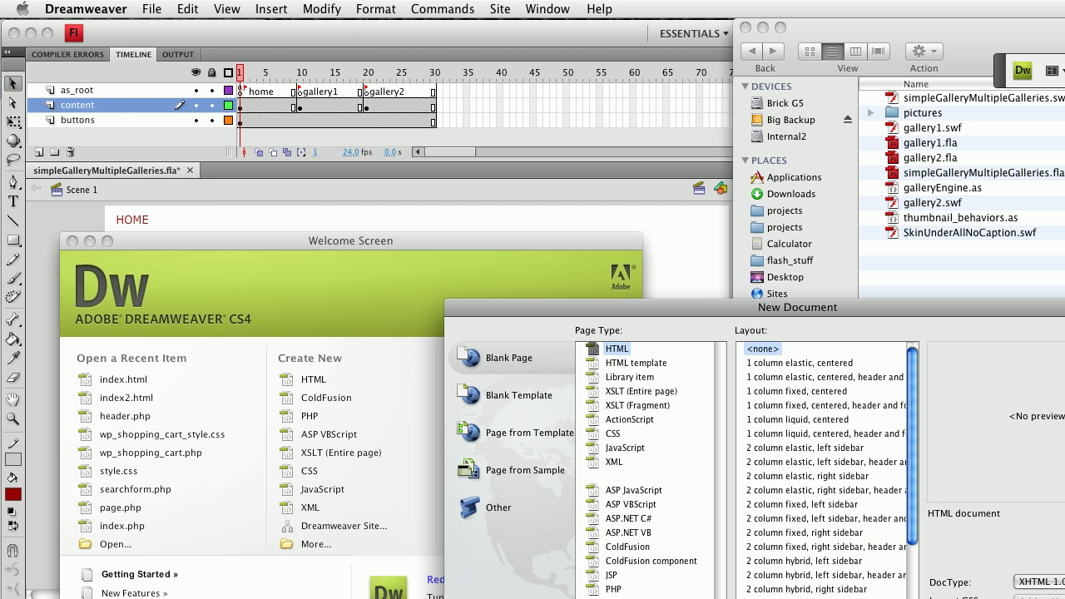
drag(699, 308, 528, 186)
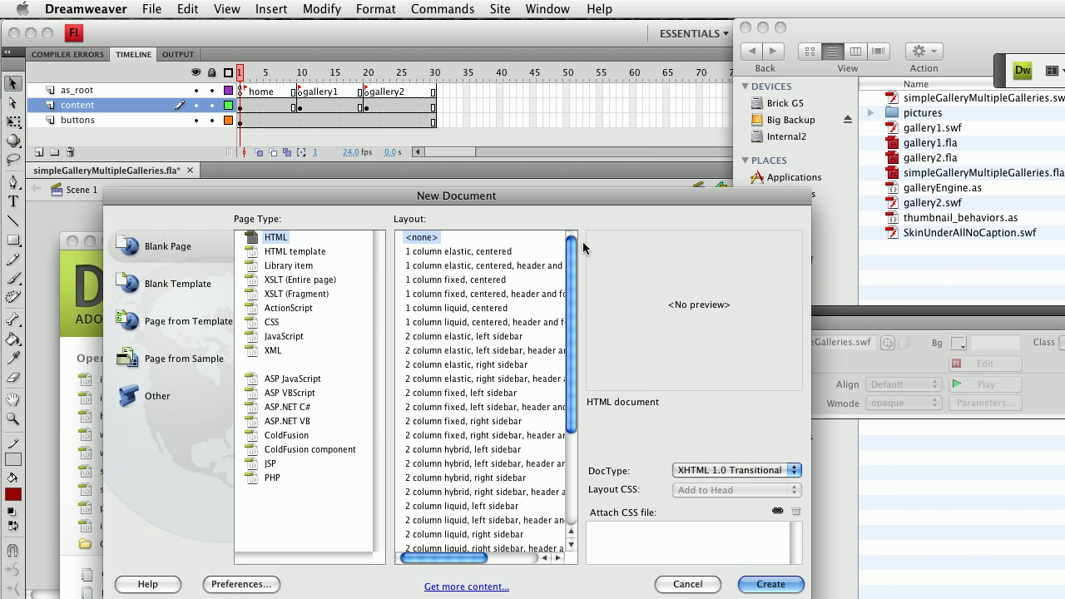
click(771, 583)
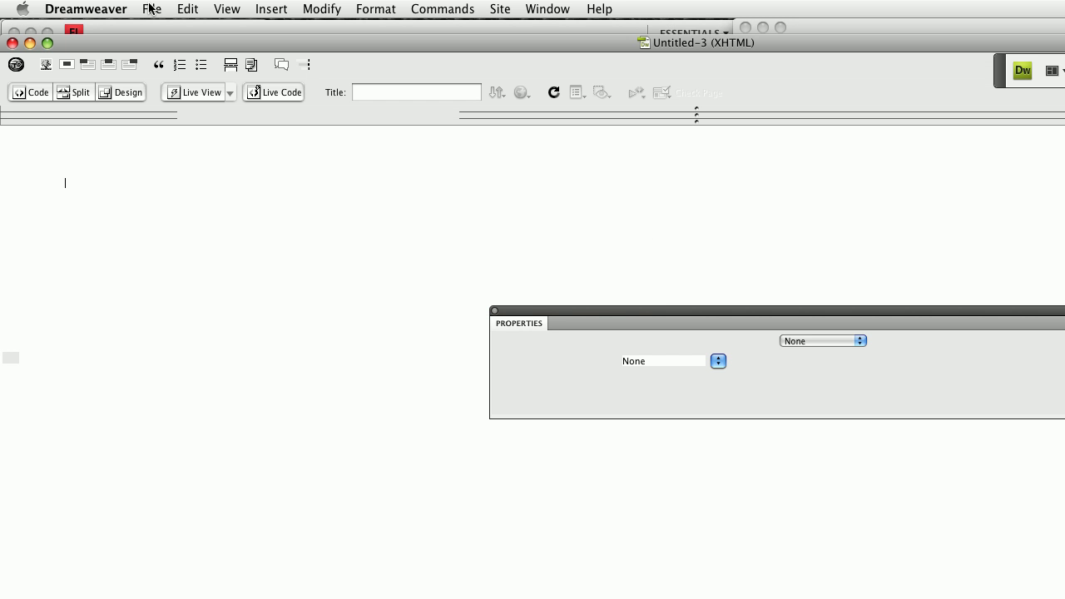
click(133, 92)
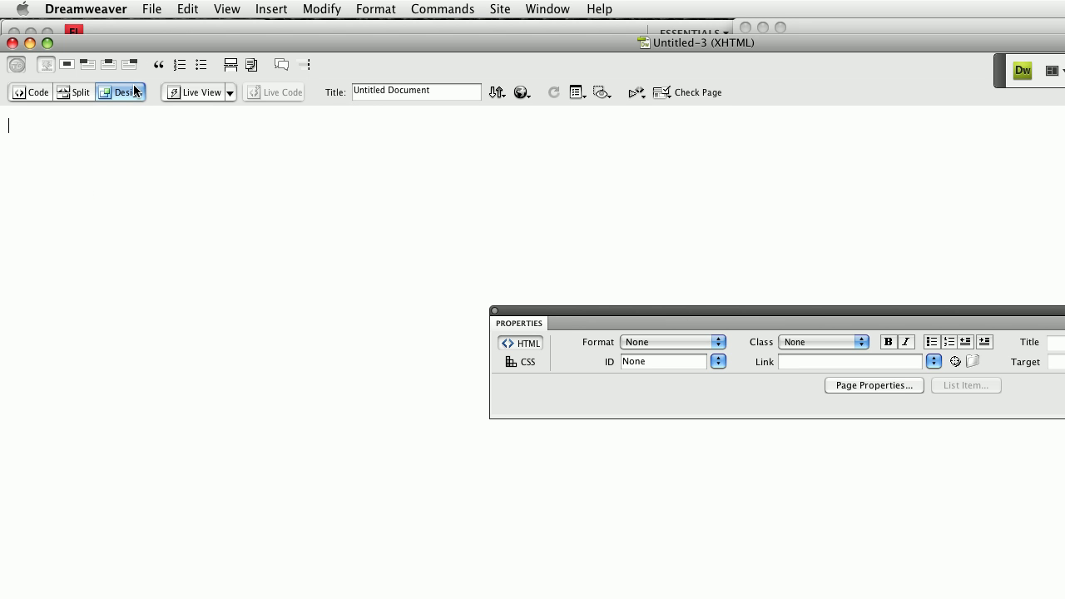
- Use Save As to save the blank page under the name 'index'
click(152, 9)
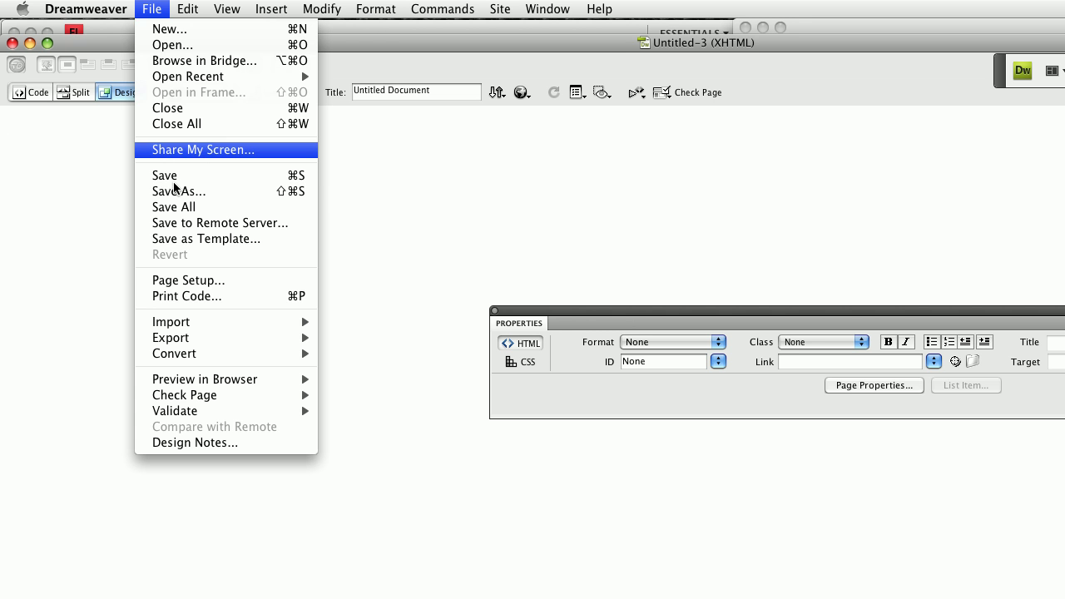
click(175, 191)
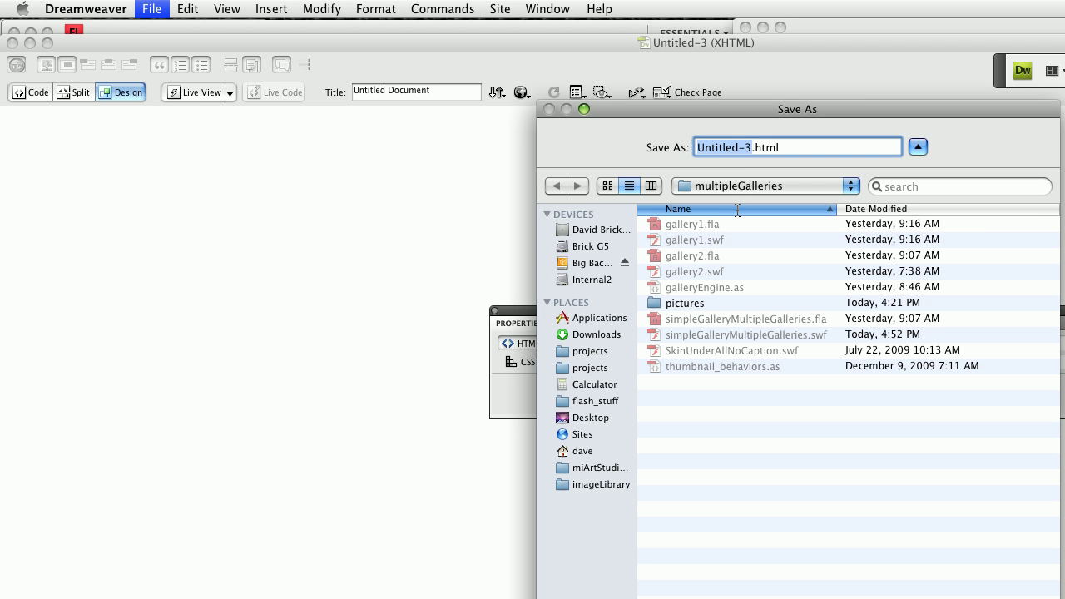
text(inde)
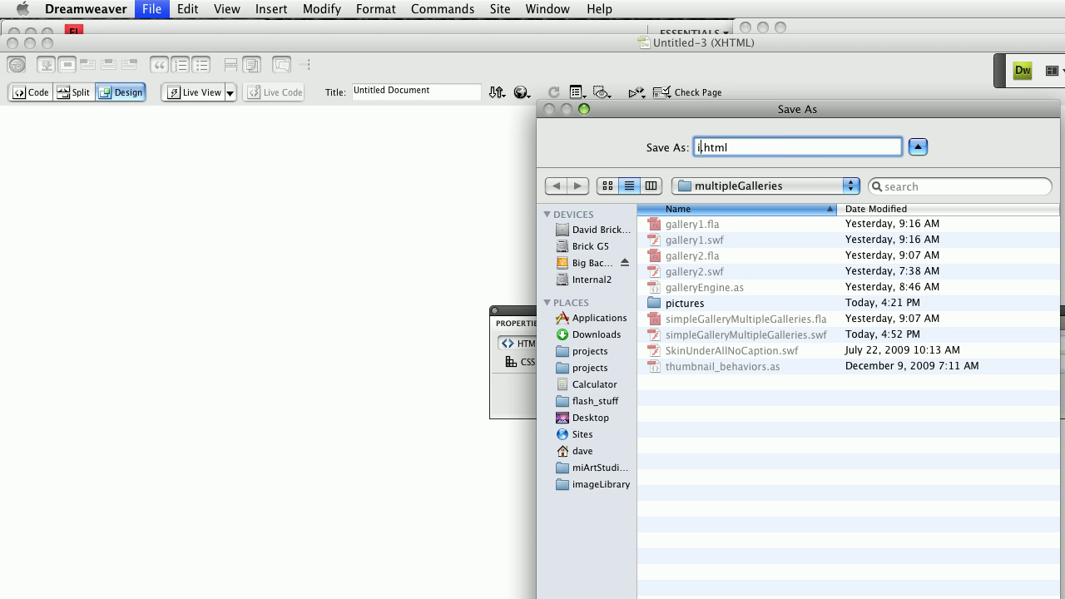
text(x)
key(Return)
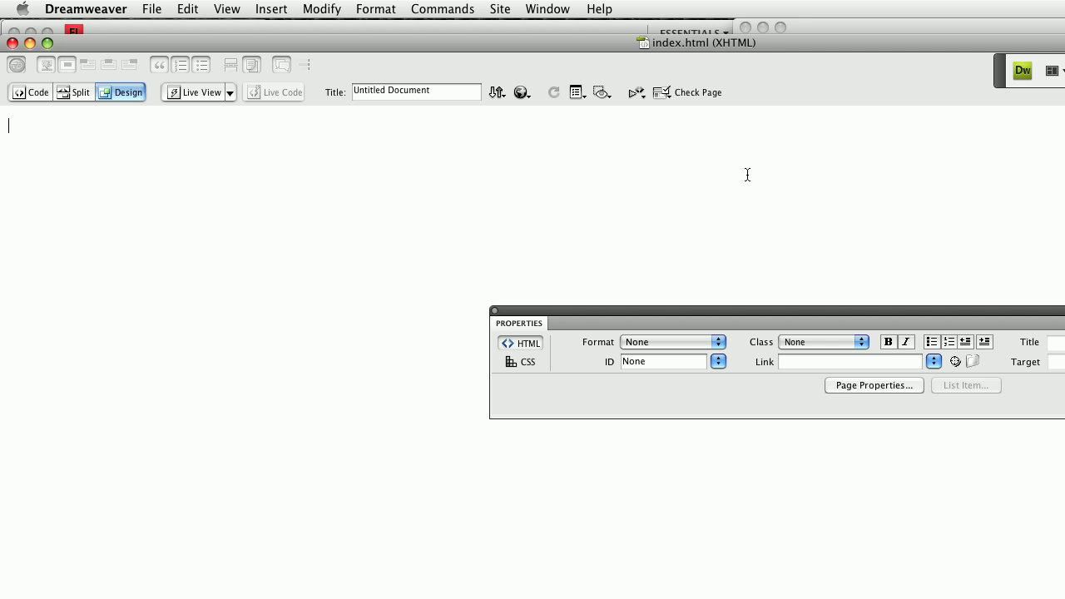
- In Page Properties, choose light grey #CCC as the background color
click(891, 385)
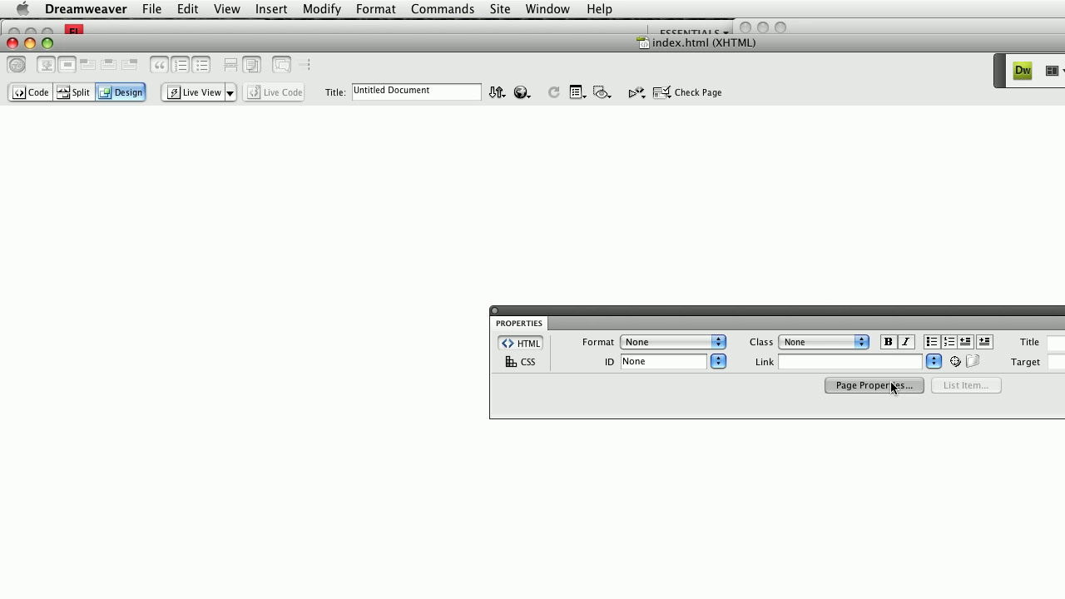
drag(819, 372, 609, 240)
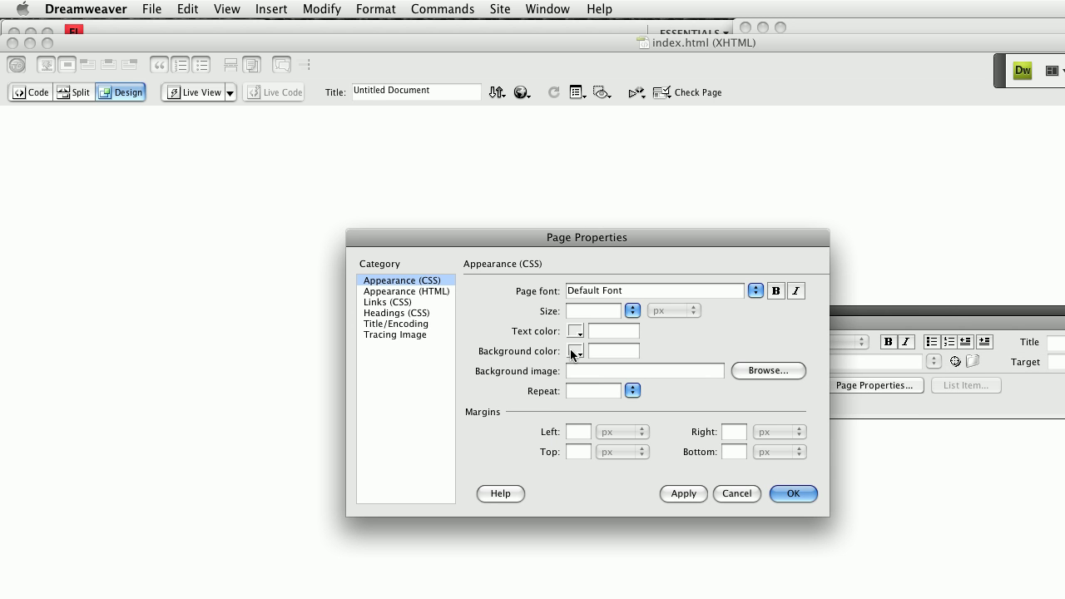
click(573, 351)
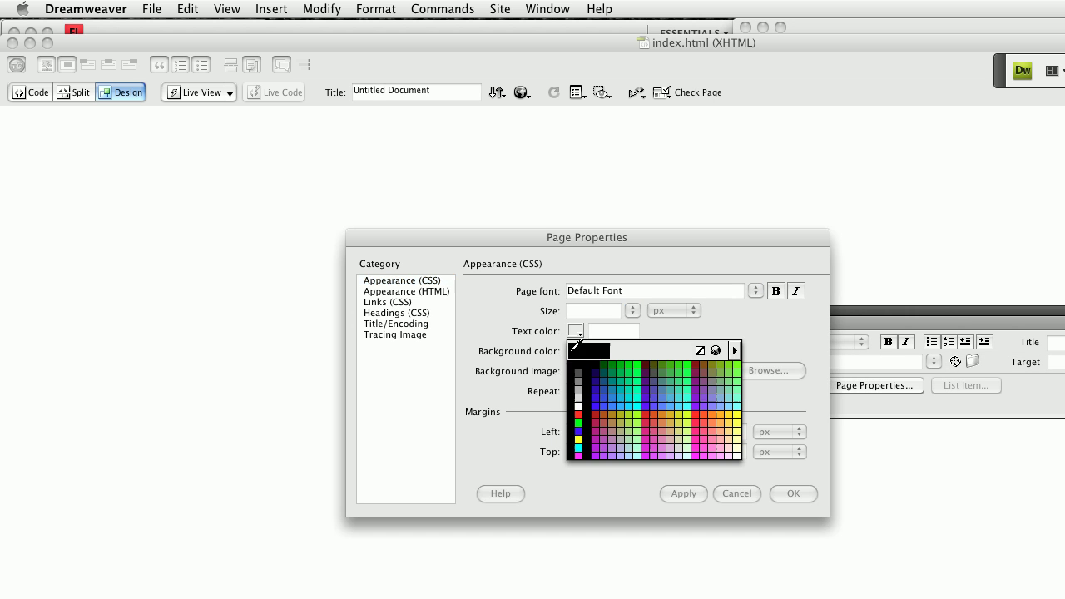
click(579, 397)
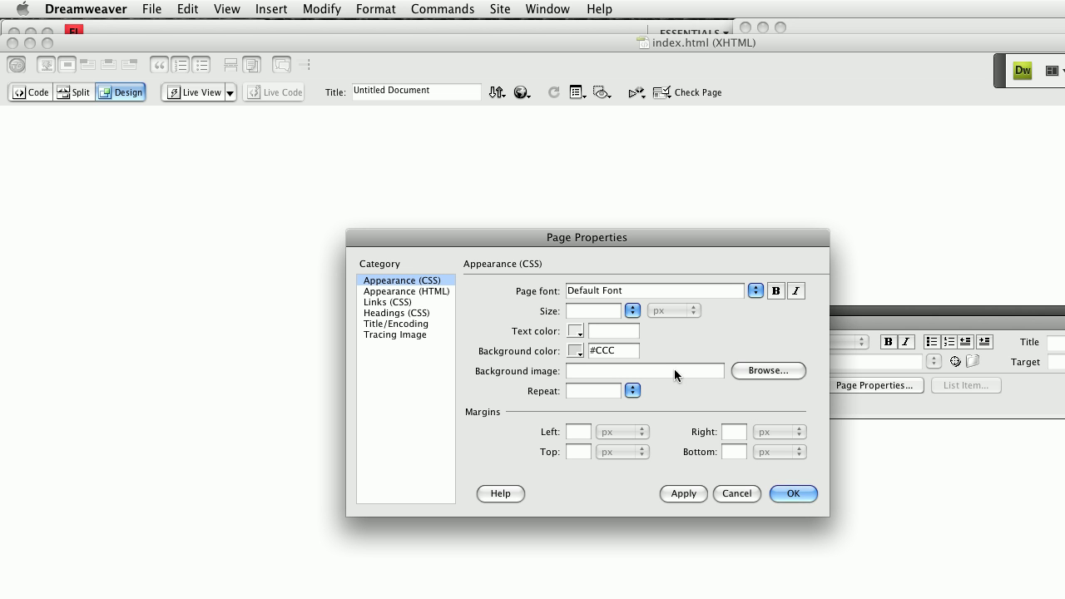
- Set the left, right, top and bottom margins to 0 and apply the page properties
click(580, 433)
text(0)
key(Tab)
text(0)
key(Tab)
text(0)
key(Tab)
text(0)
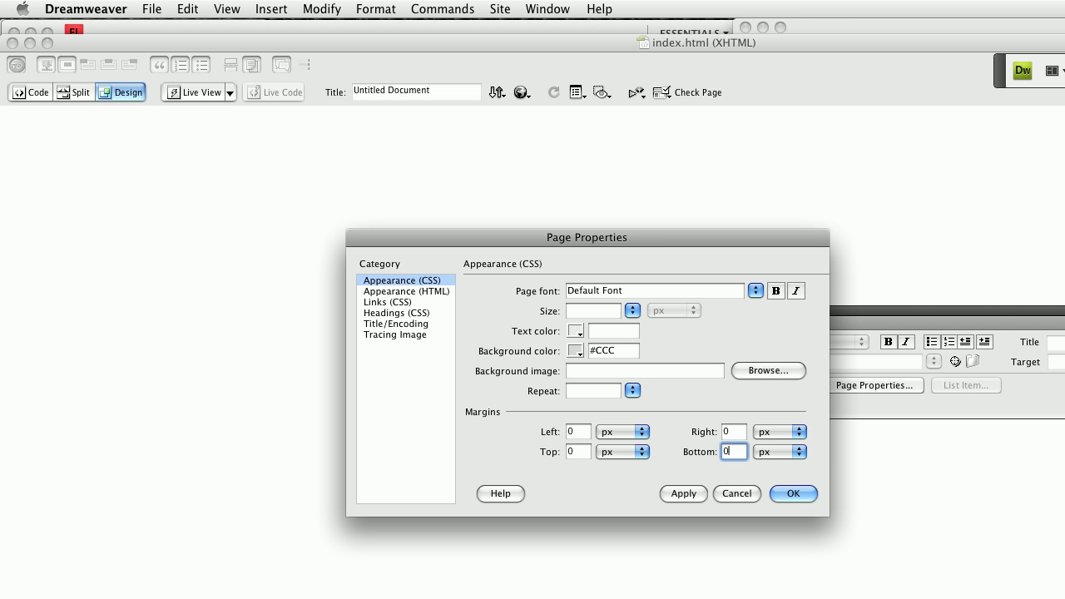
click(785, 494)
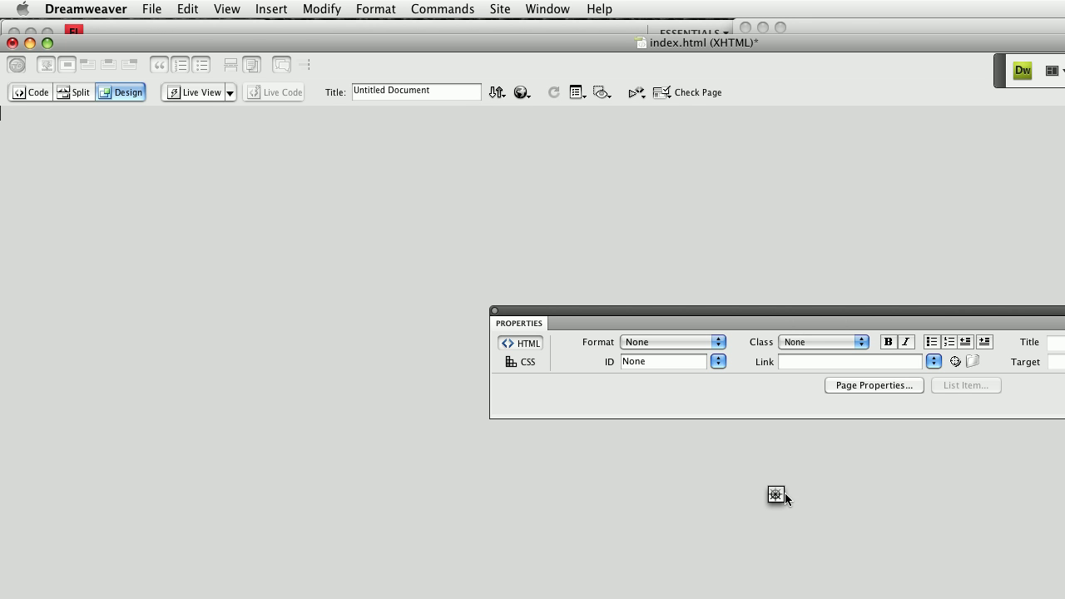
- Replace the page title with 'My Portfolio' and save index.html
triple_click(376, 87)
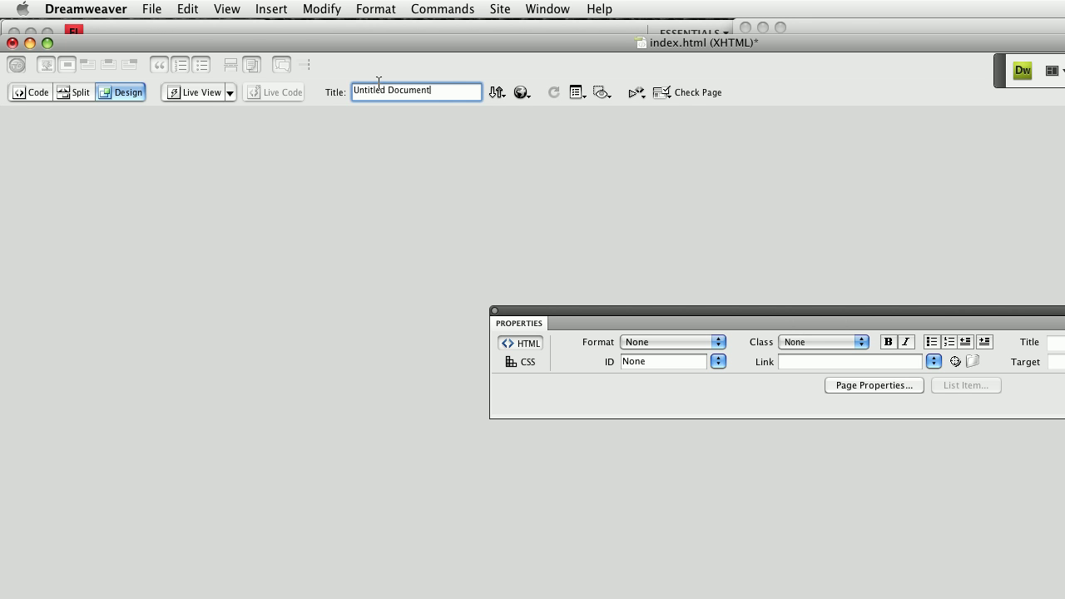
text(My Portfolio)
key(super+s)
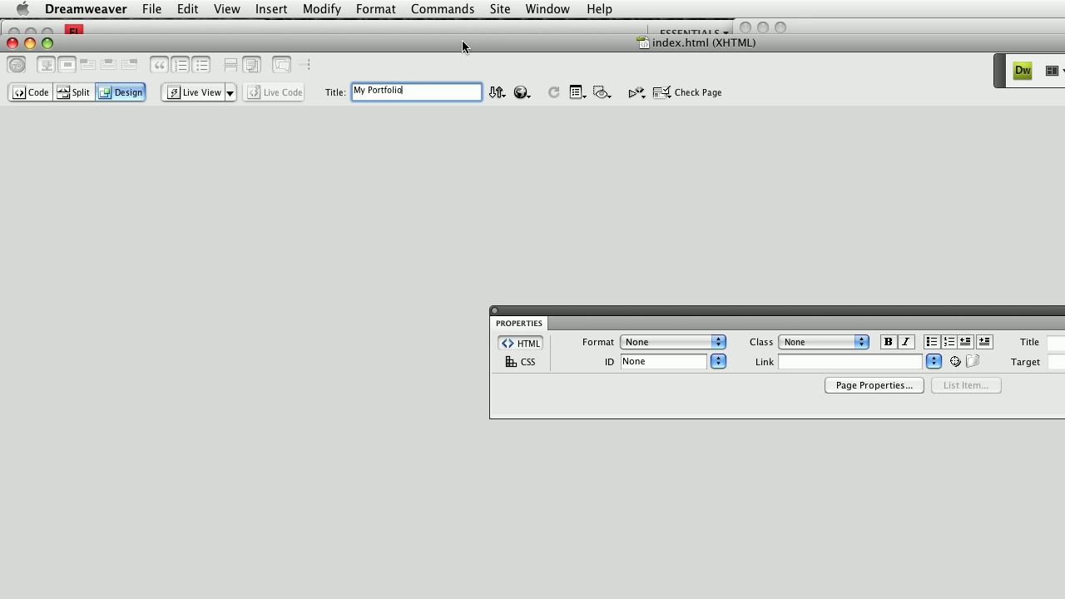
drag(462, 39, 487, 167)
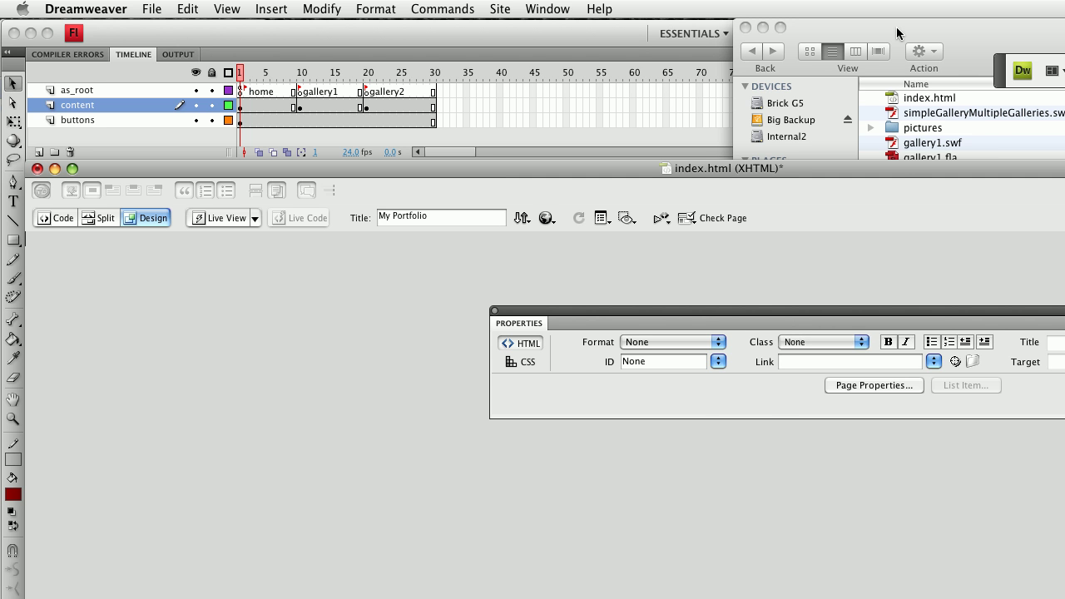
- Drag simpleGalleryMultipleGalleries.swf from Finder onto the page and give it the accessibility title 'portfolio'
click(961, 29)
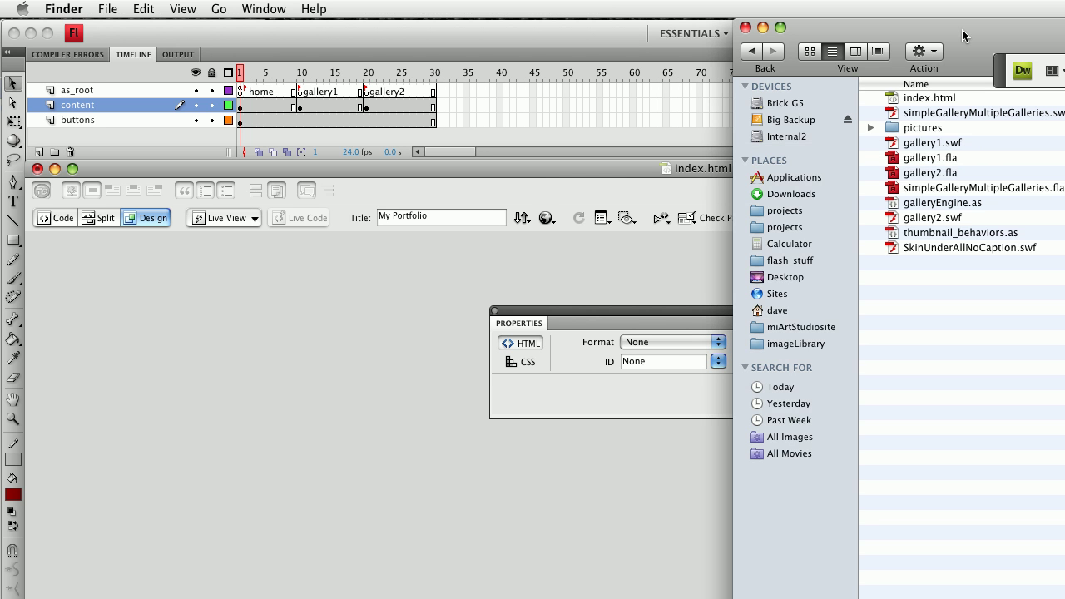
click(895, 113)
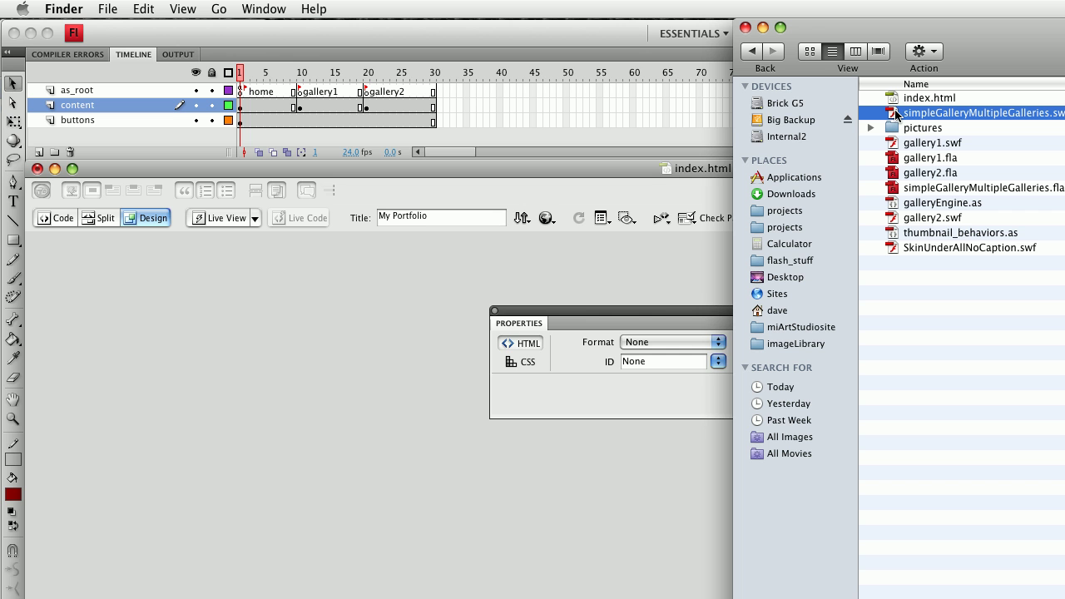
drag(895, 113, 281, 421)
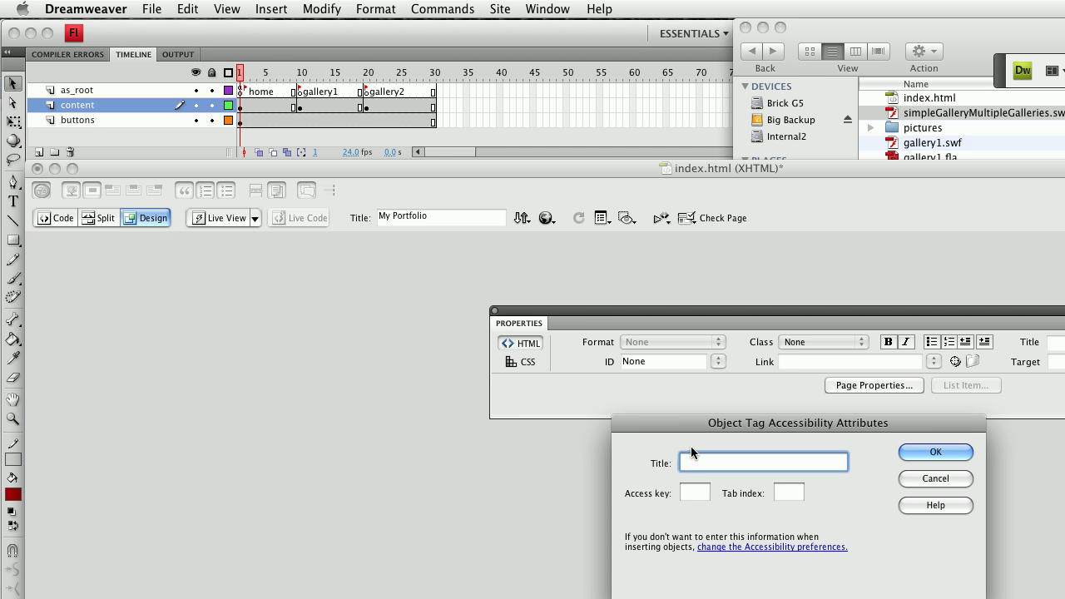
text(portfolio)
click(927, 453)
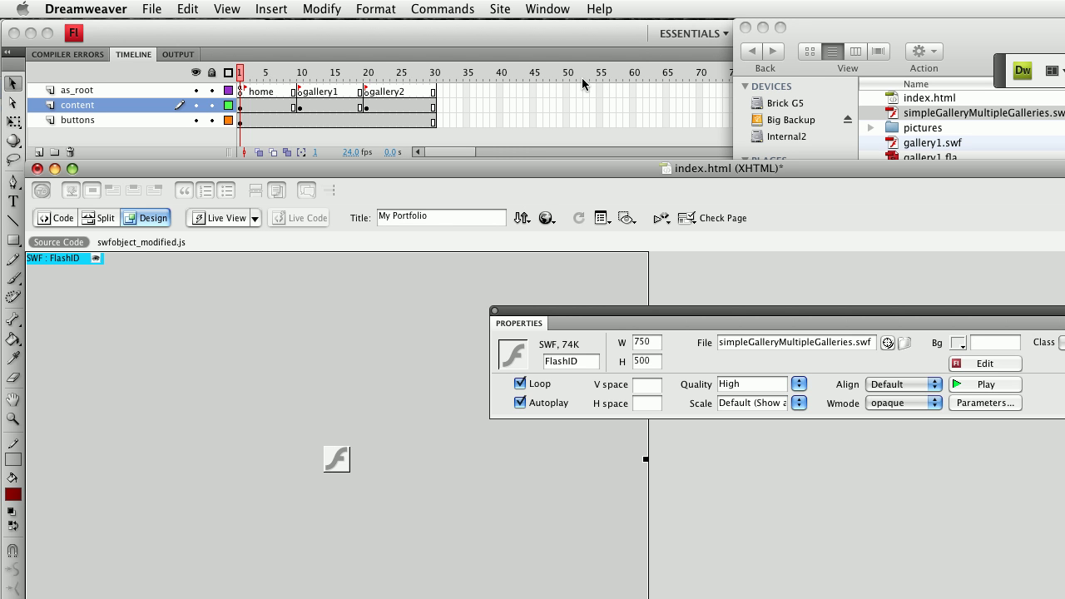
drag(527, 171, 522, 10)
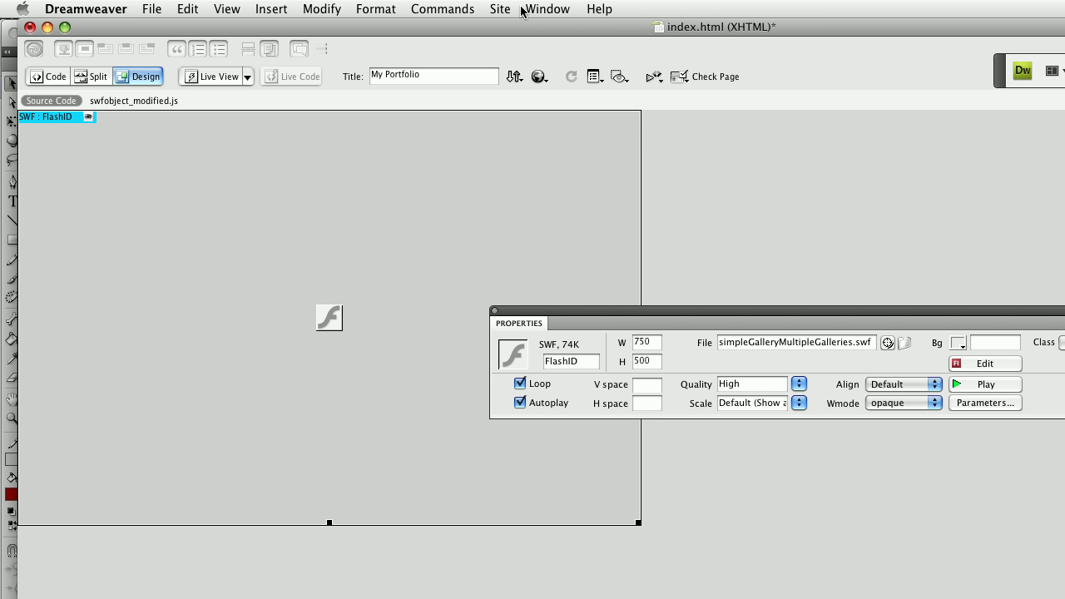
- Select the 750 x 500 FlashID gallery object and apply Align Center to it
click(710, 187)
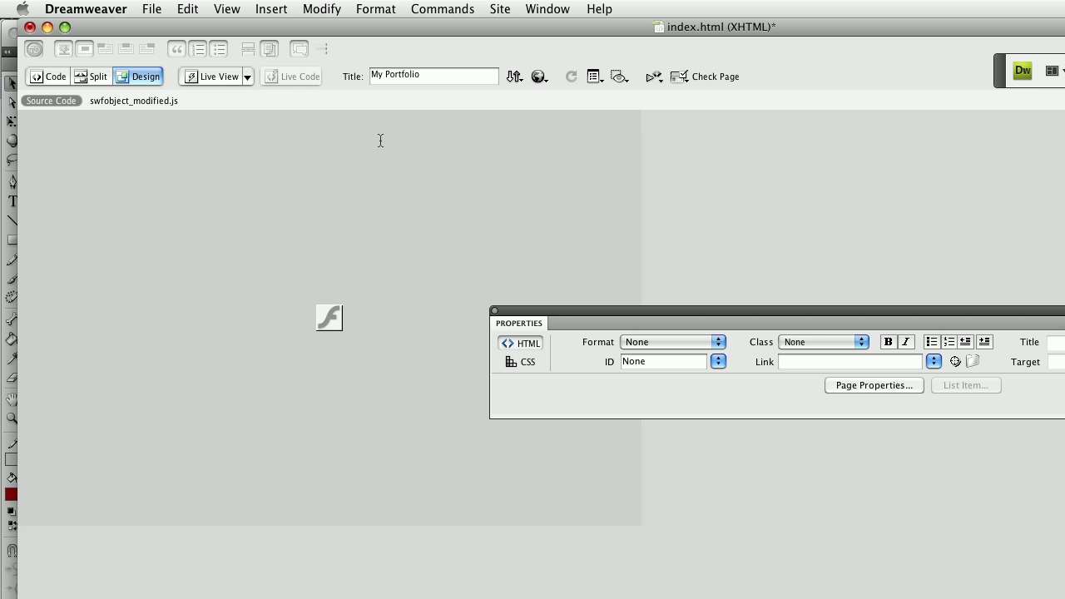
click(274, 116)
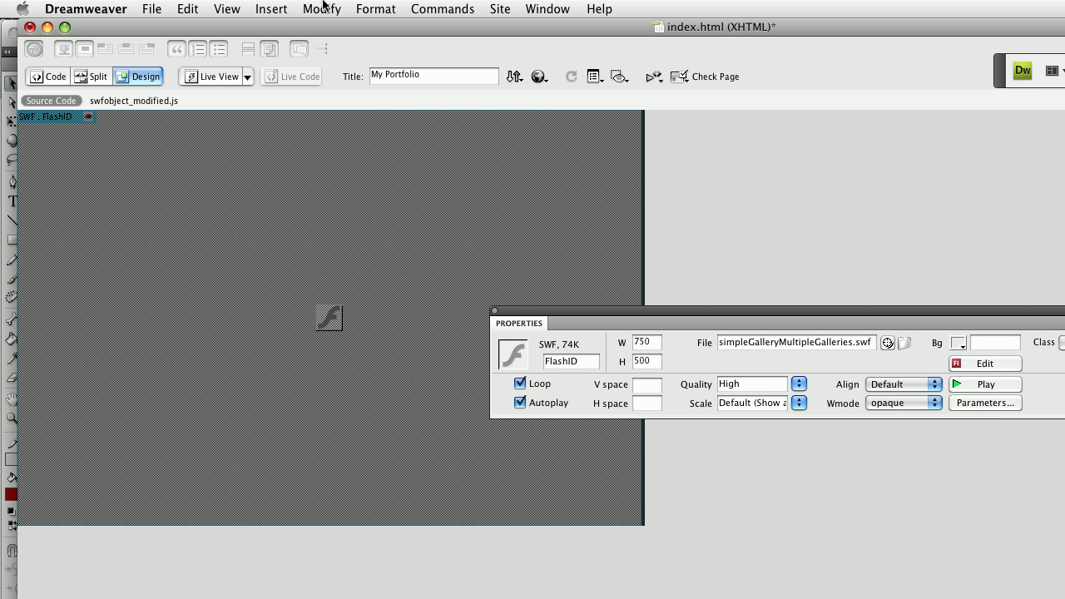
click(363, 9)
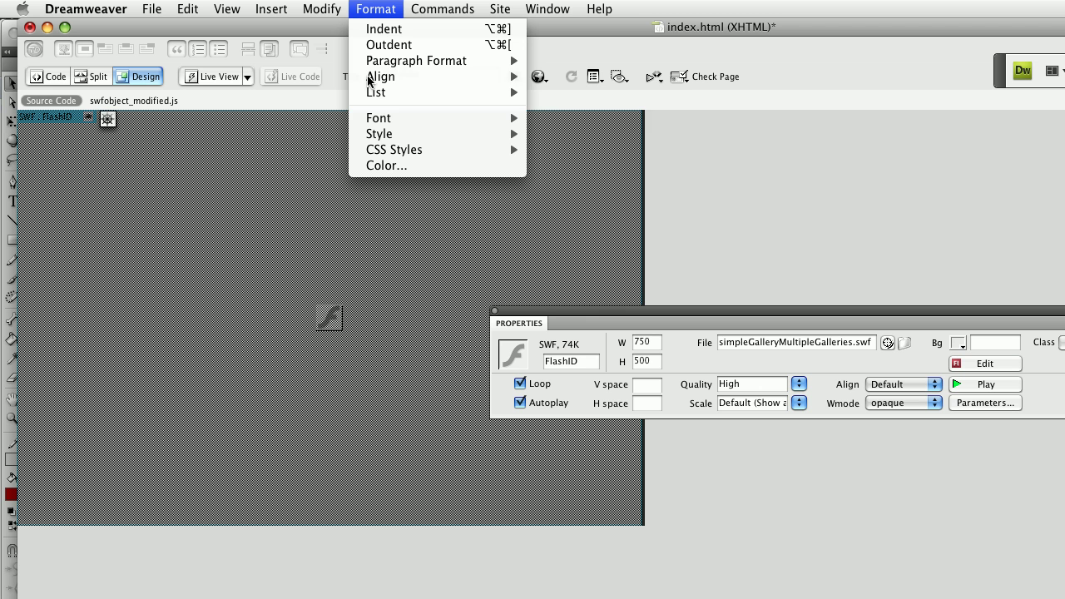
mouse_move(369, 80)
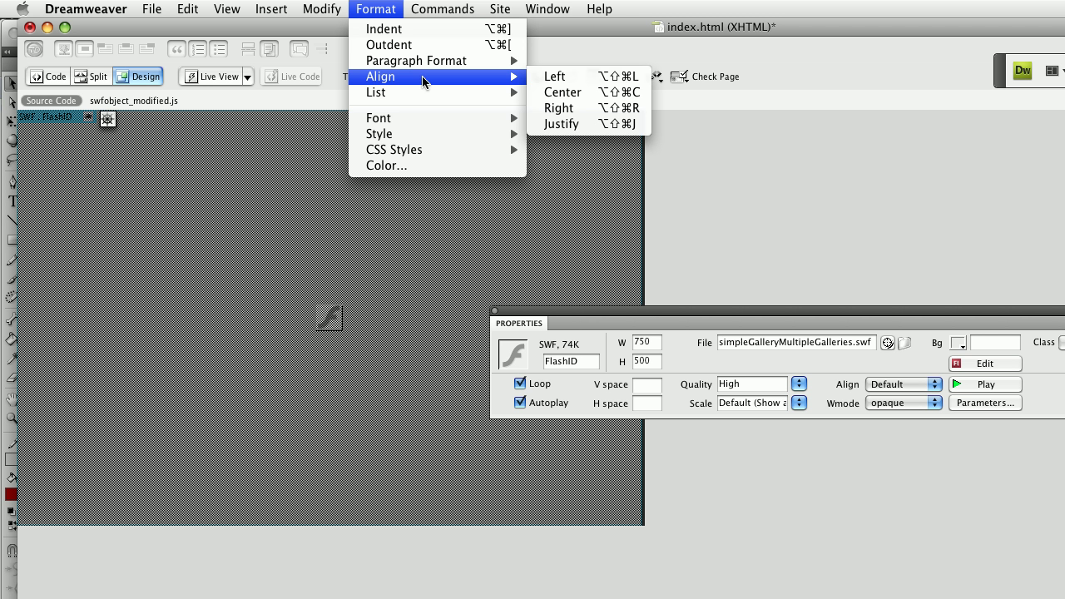
click(551, 93)
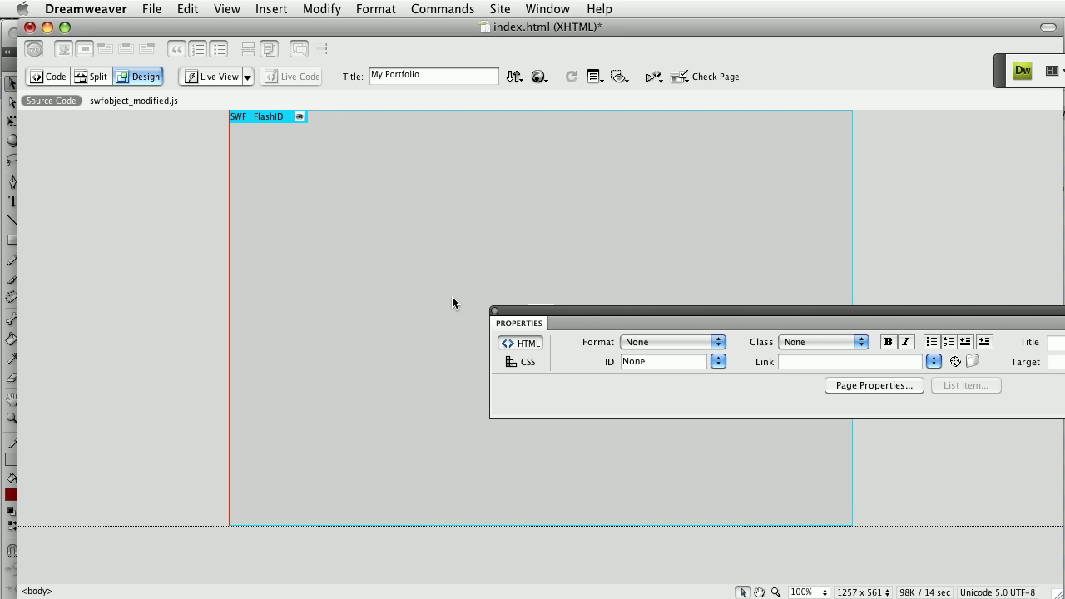
- Insert two blank lines above the Flash gallery object
click(224, 145)
key(Return)
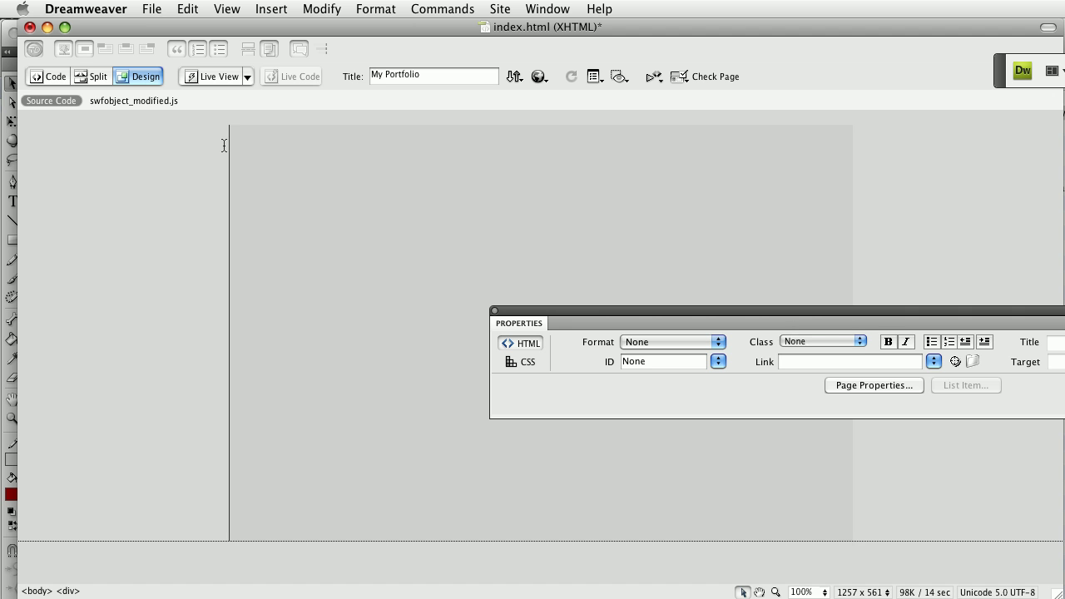
key(Return)
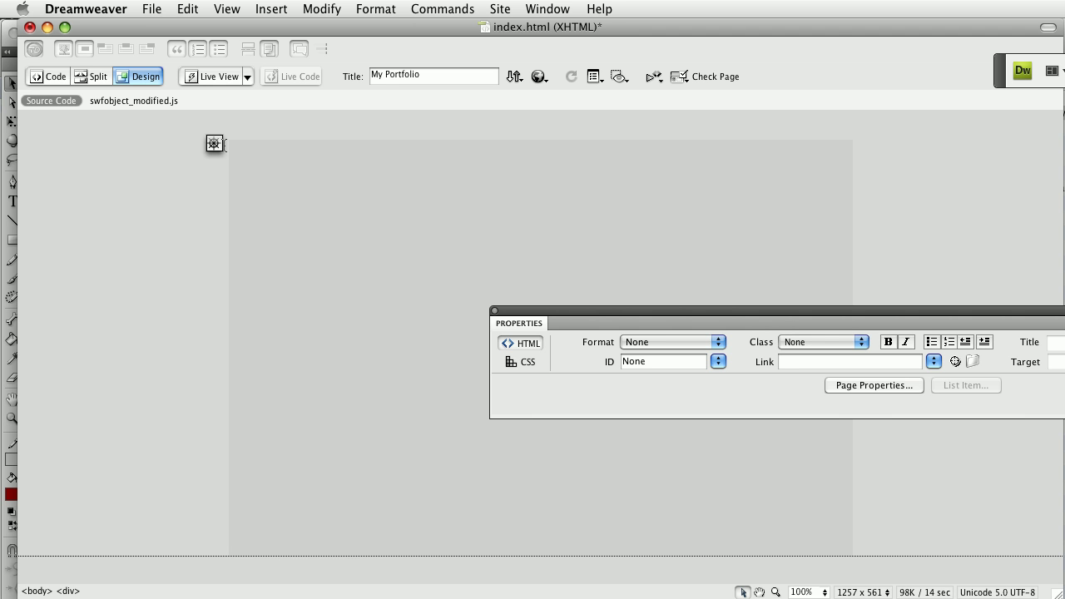
- Save index.html, accepting the copied Scripts/expressInstall.swf and swfobject_modified.js dependent files
click(293, 146)
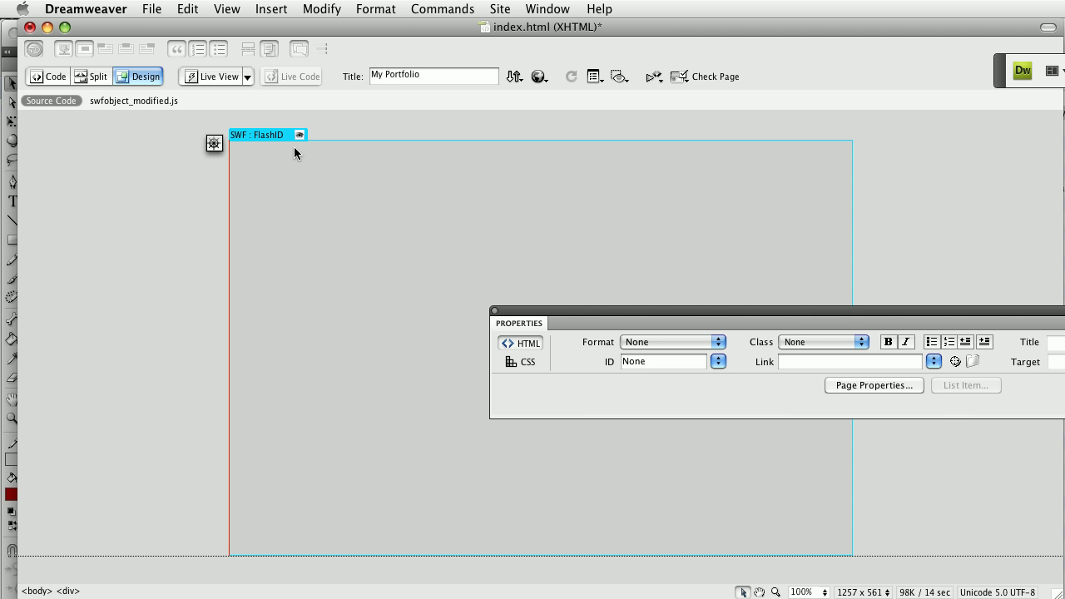
key(super+s)
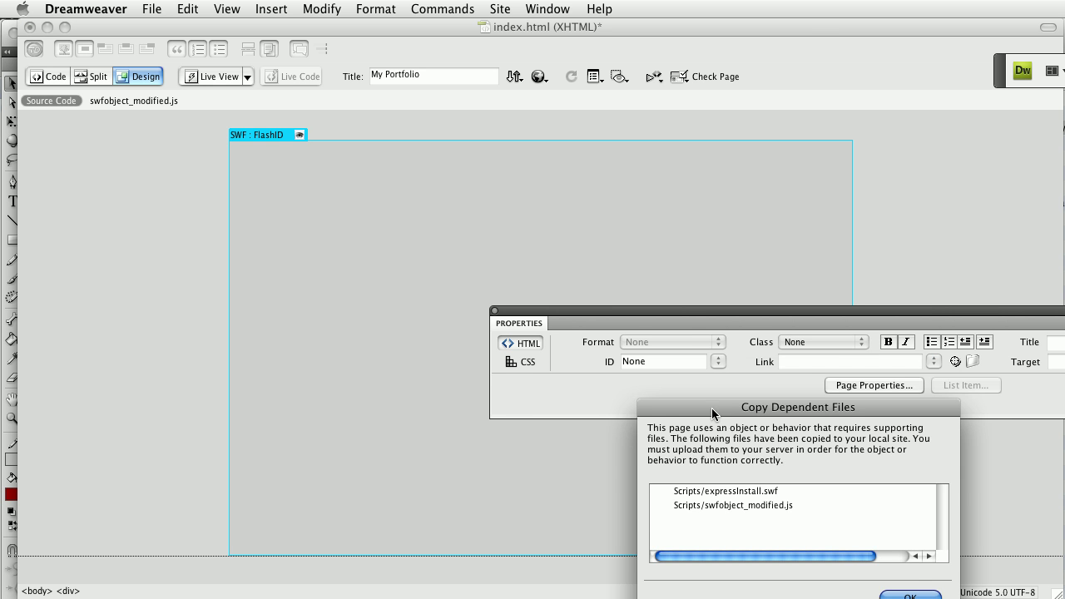
drag(695, 406, 649, 243)
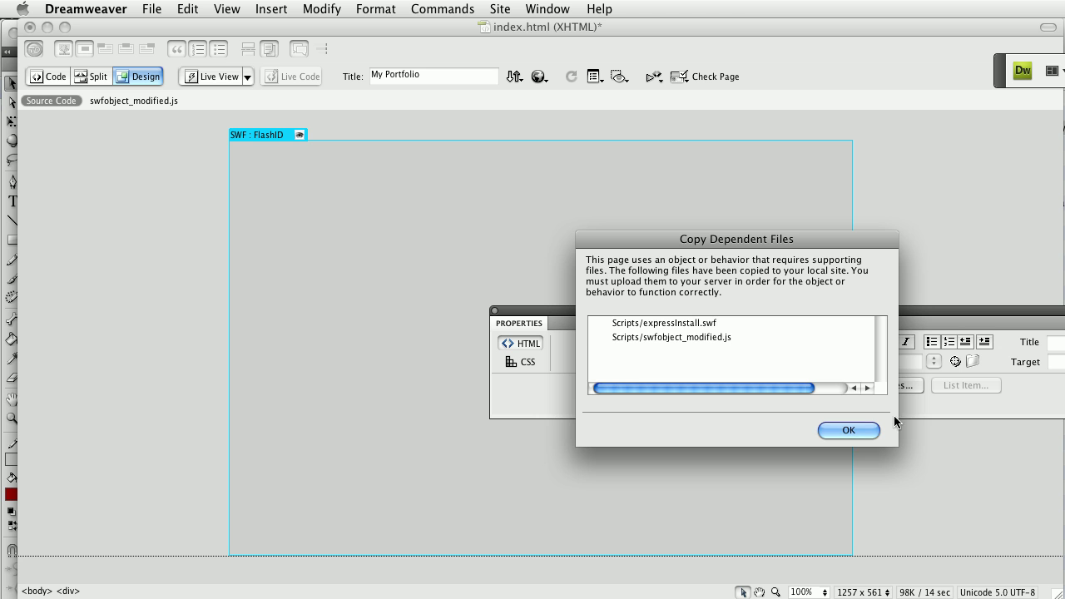
click(848, 430)
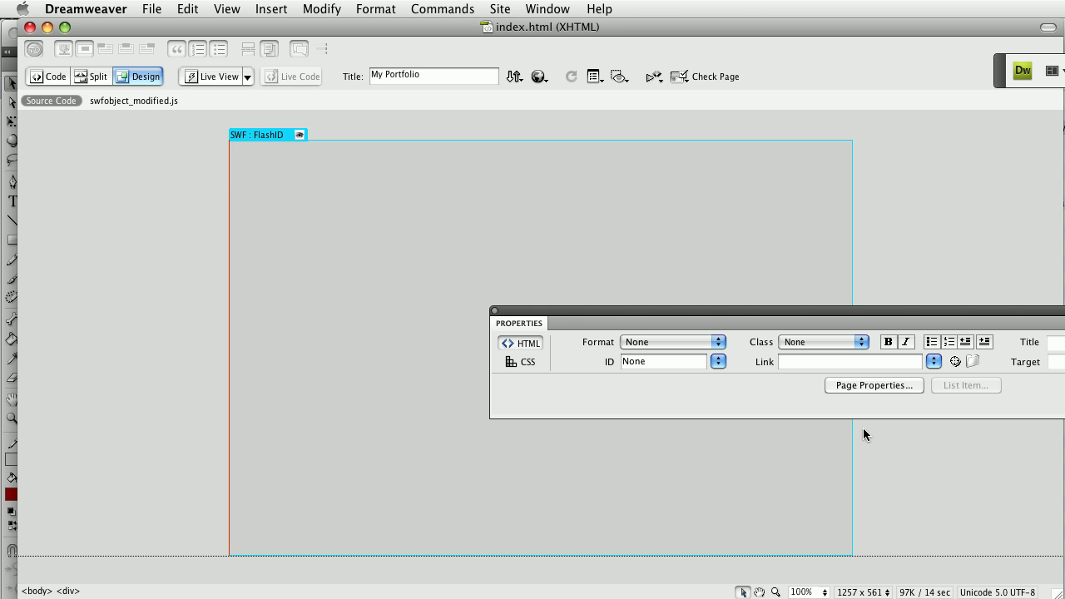
- Preview the page in Firefox and load GALLERY 1 to show the slideshow with thumbnails
click(863, 428)
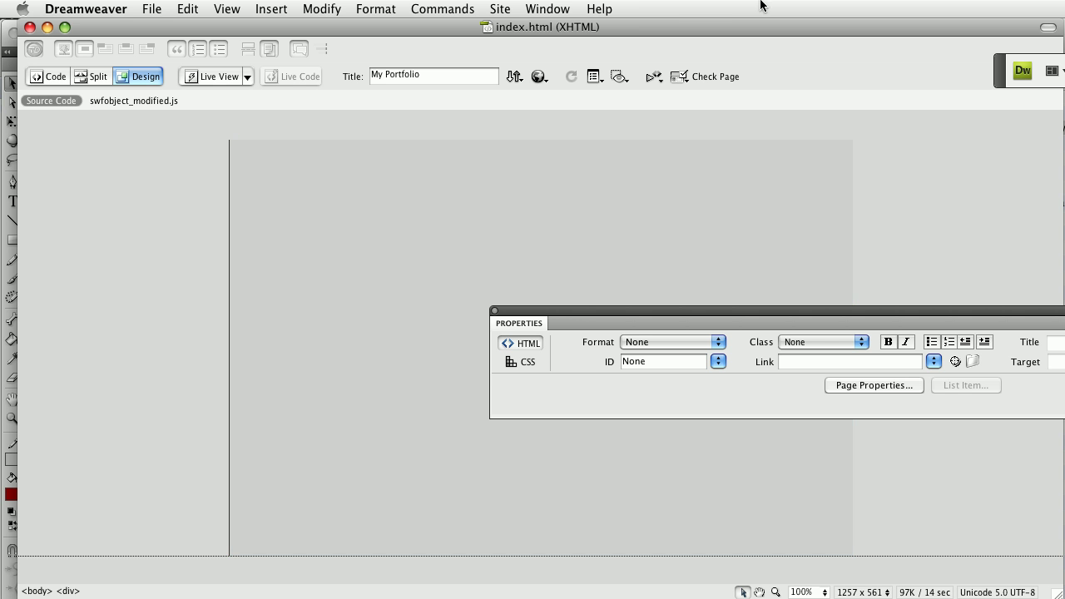
click(539, 77)
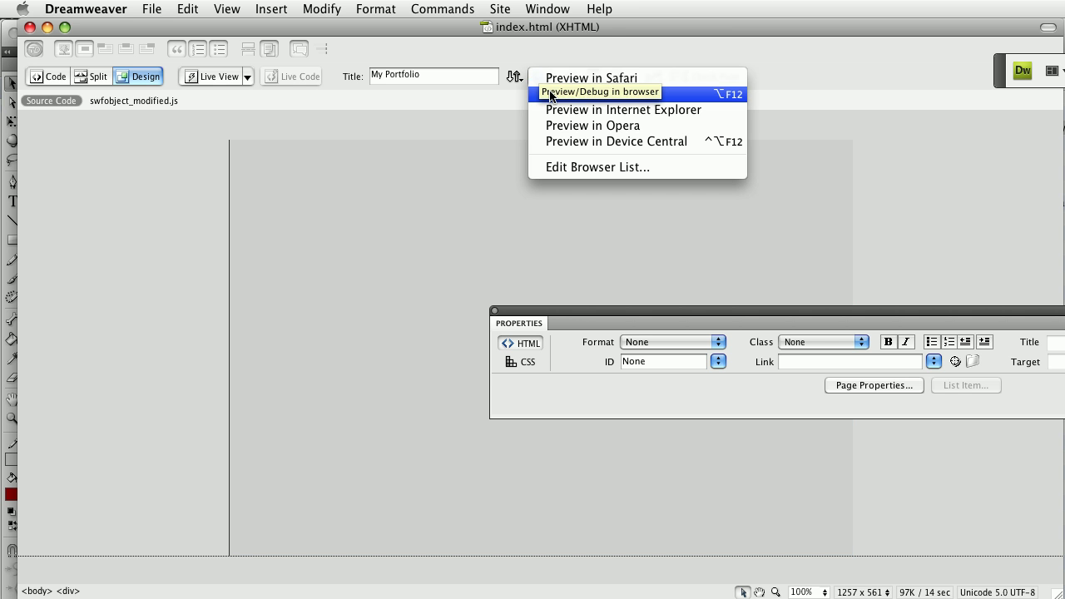
click(549, 94)
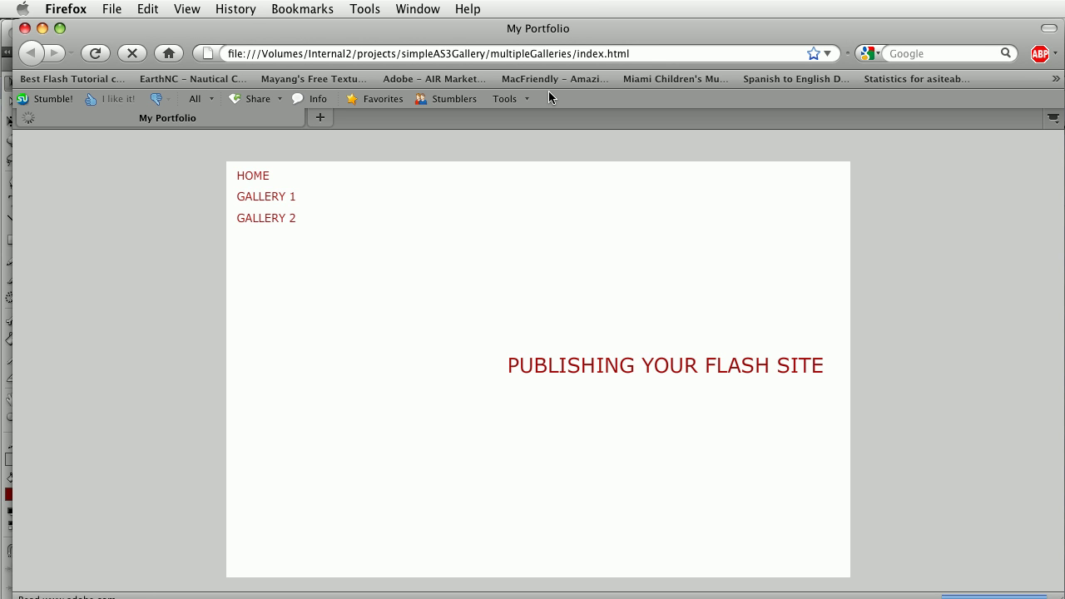
click(279, 200)
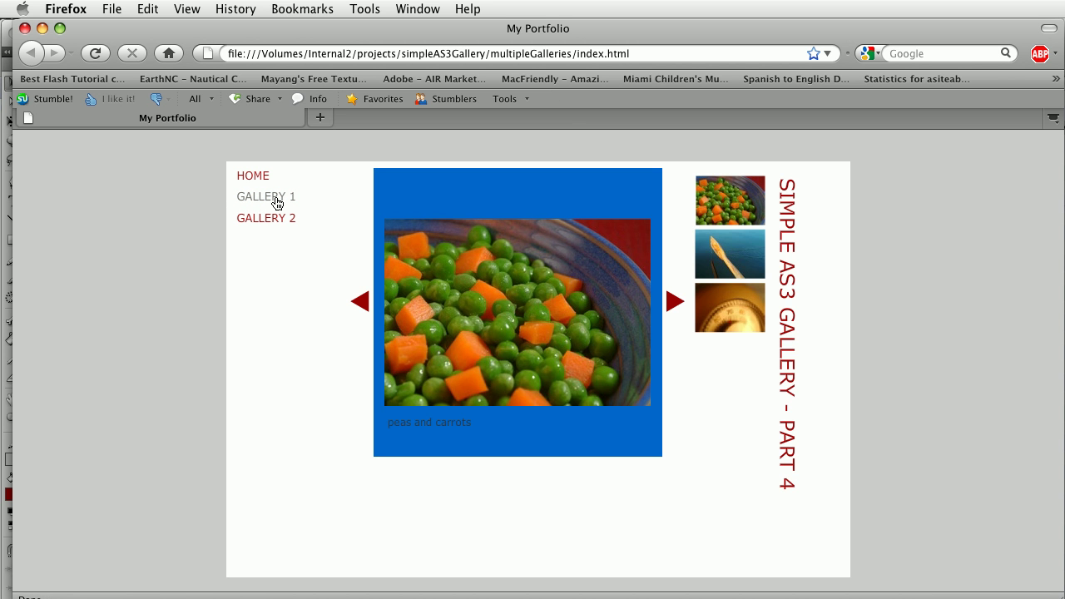
- Close Firefox, switch to Code view, and highlight the Get Adobe Flash Player fallback lines 41–42
click(25, 29)
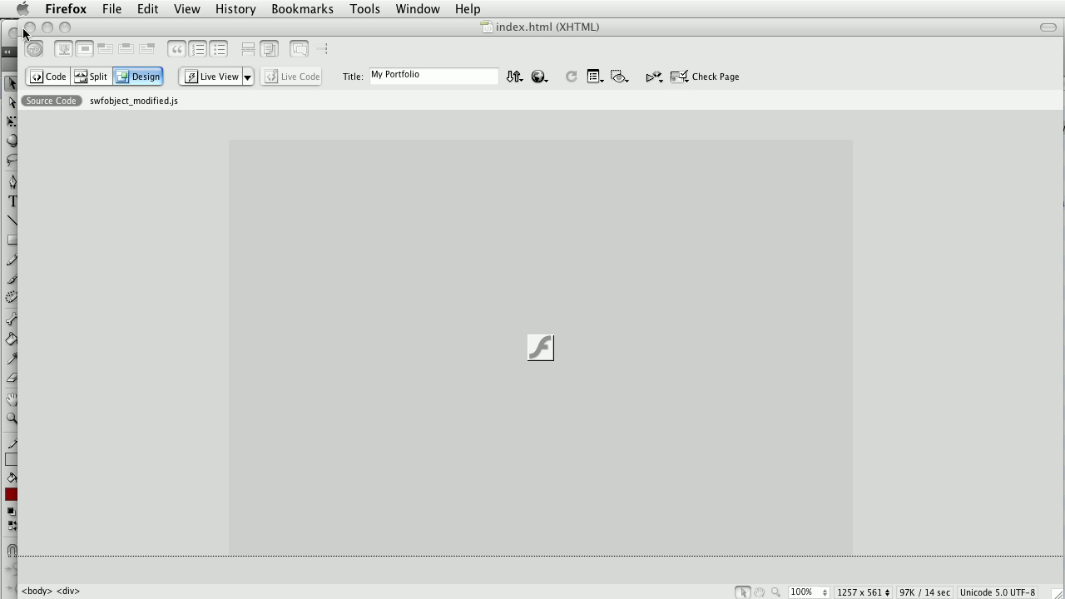
click(58, 77)
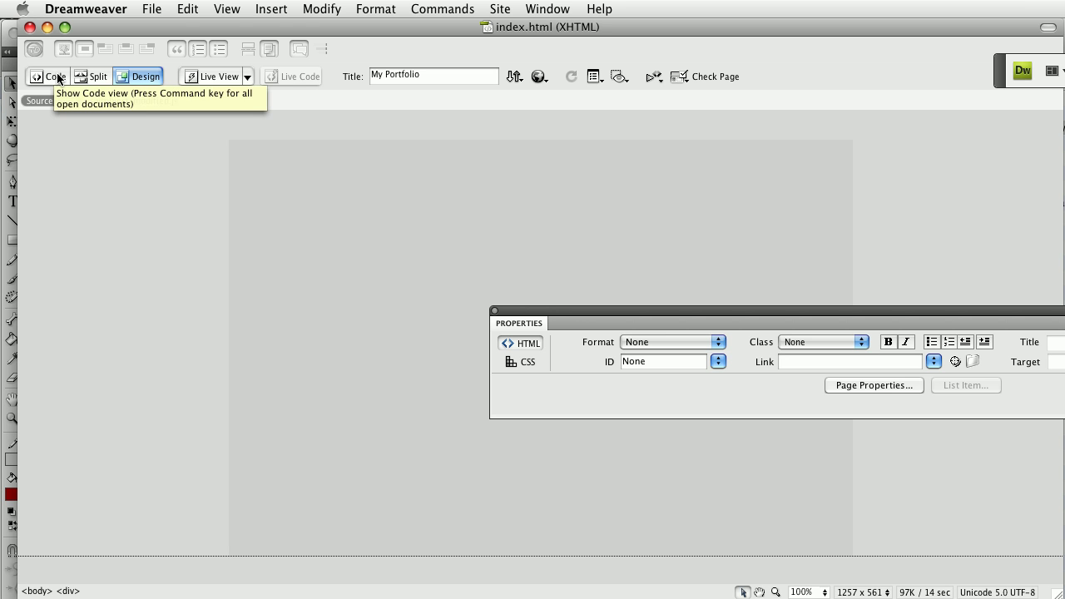
click(57, 77)
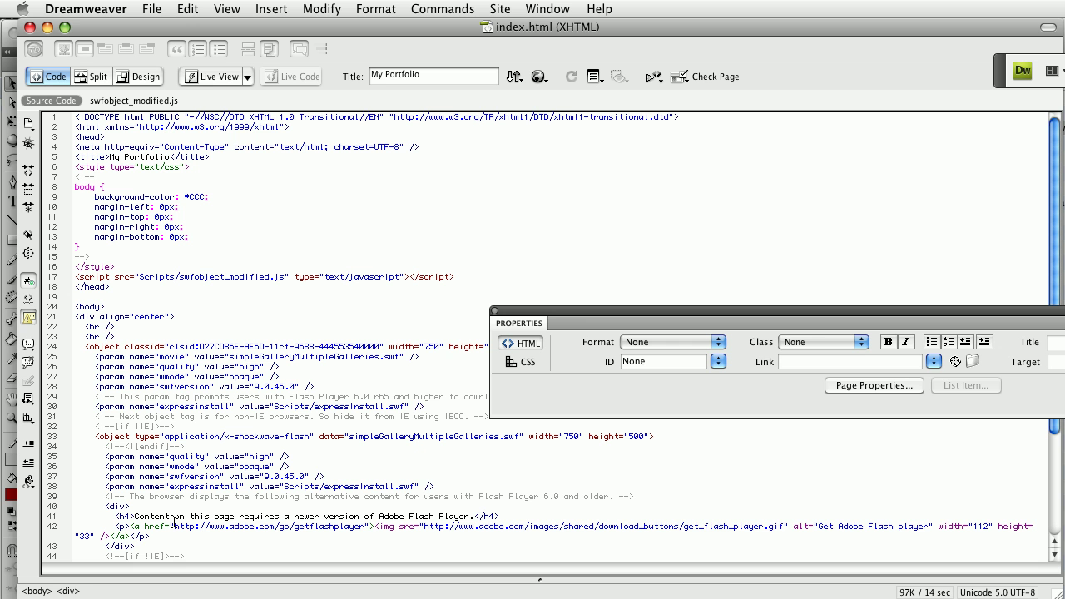
click(125, 517)
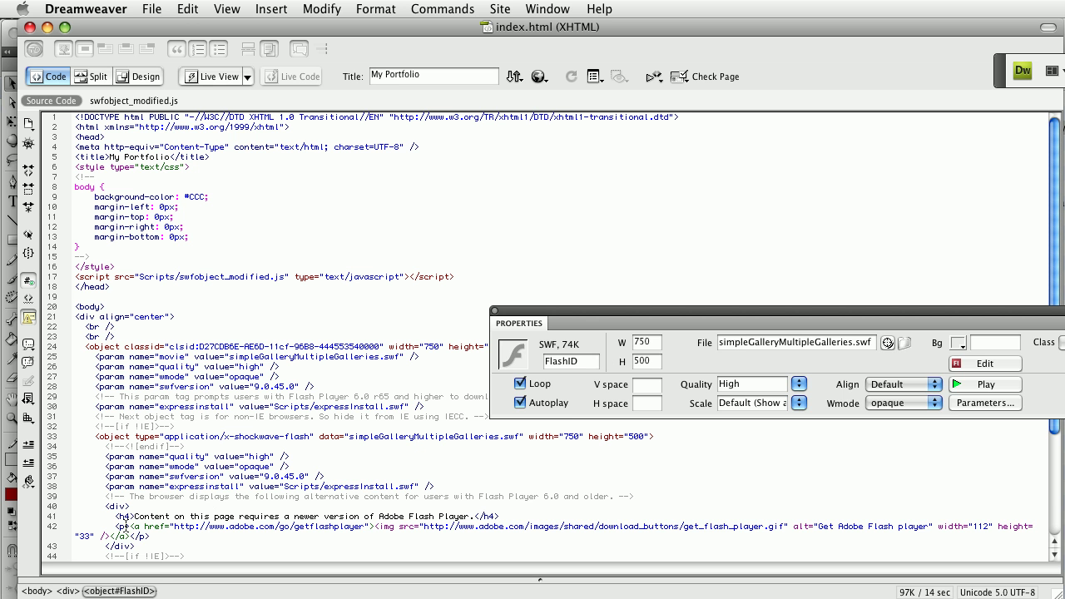
drag(116, 516, 132, 536)
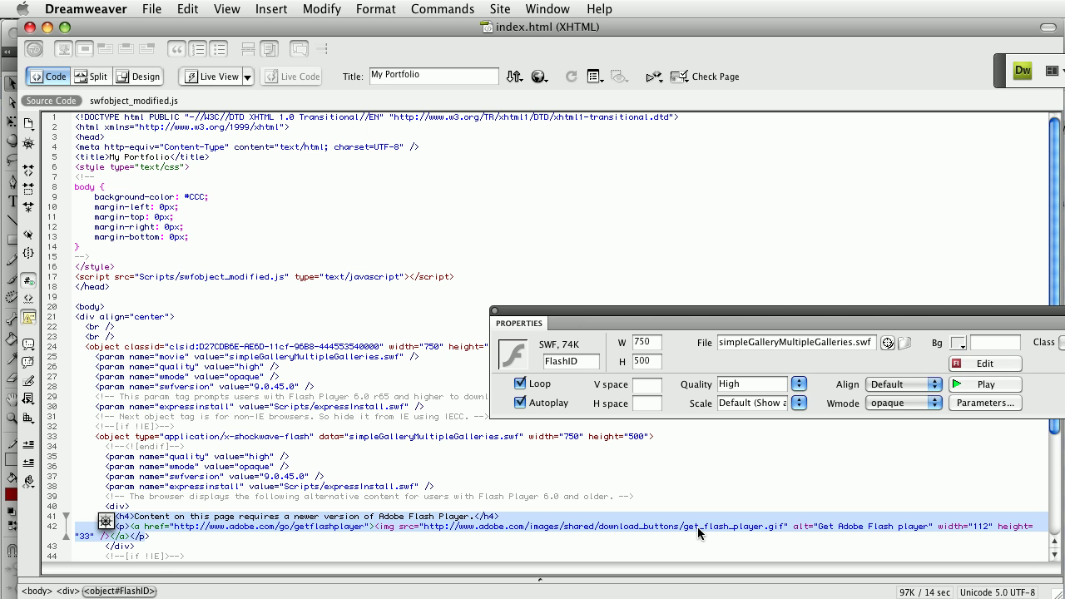
click(173, 539)
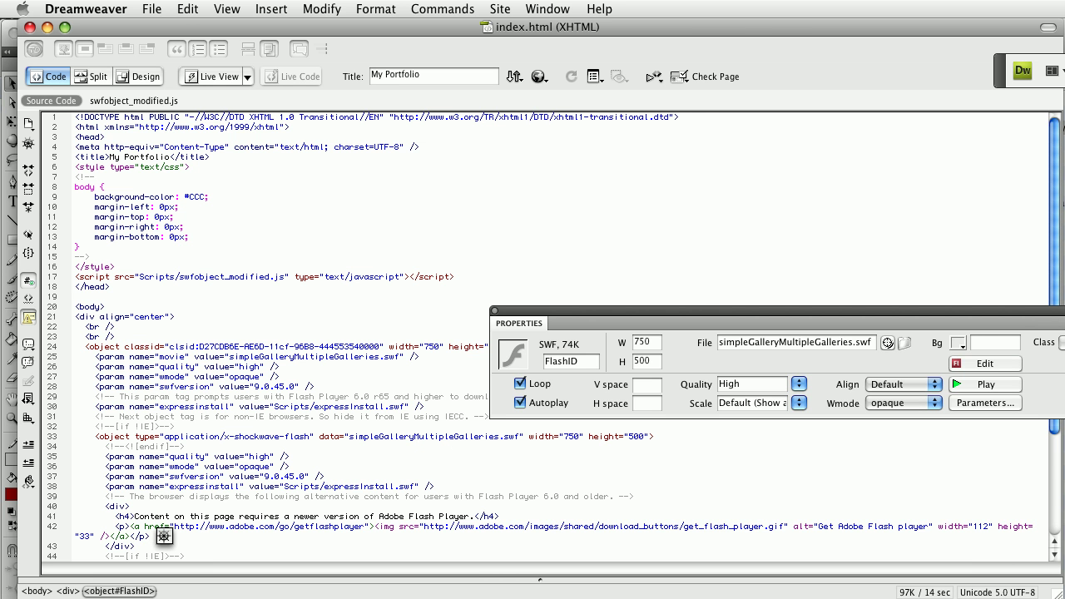
- Show the project folder in Finder and briefly expand then collapse the Scripts folder
key(super+Tab)
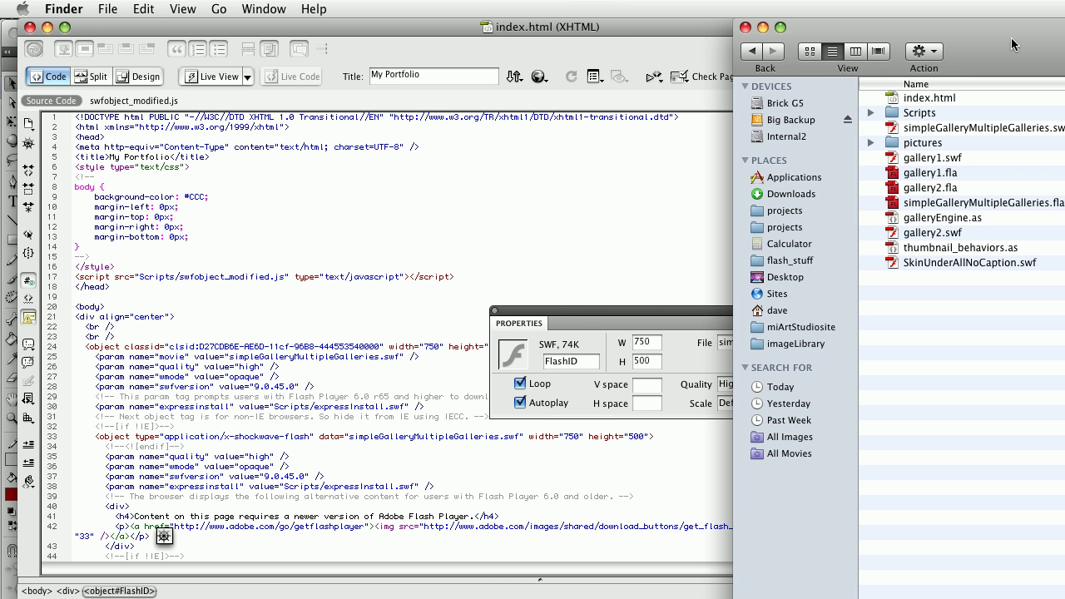
drag(901, 53, 784, 58)
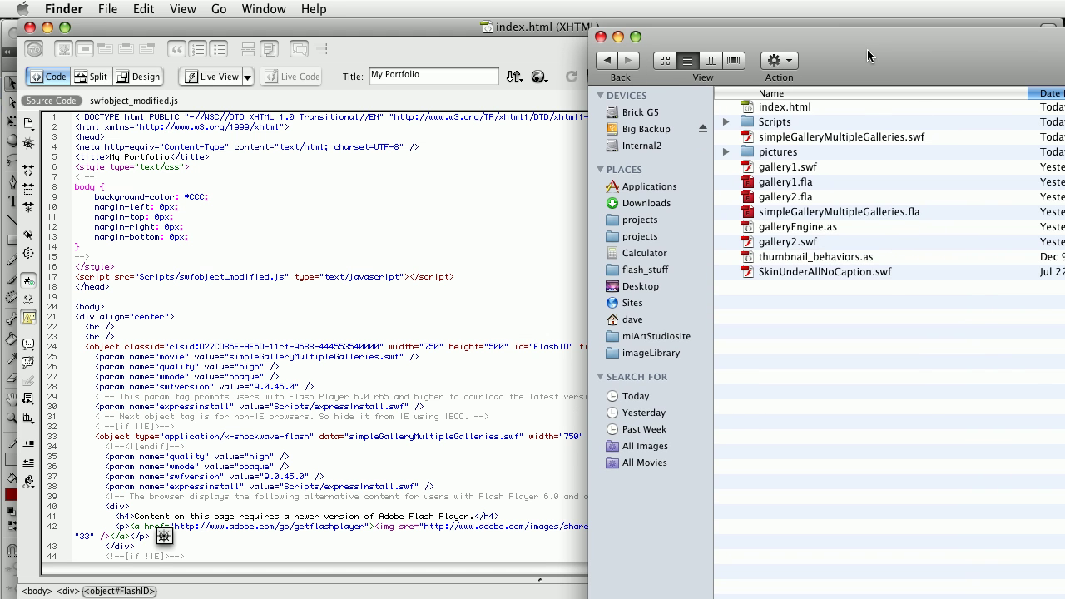
click(727, 123)
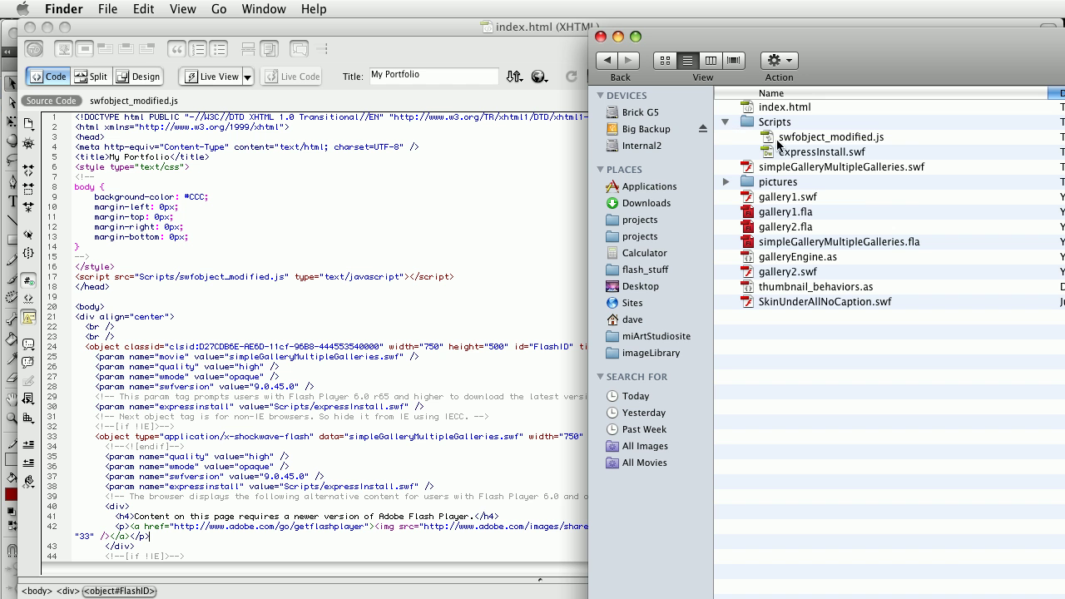
click(726, 123)
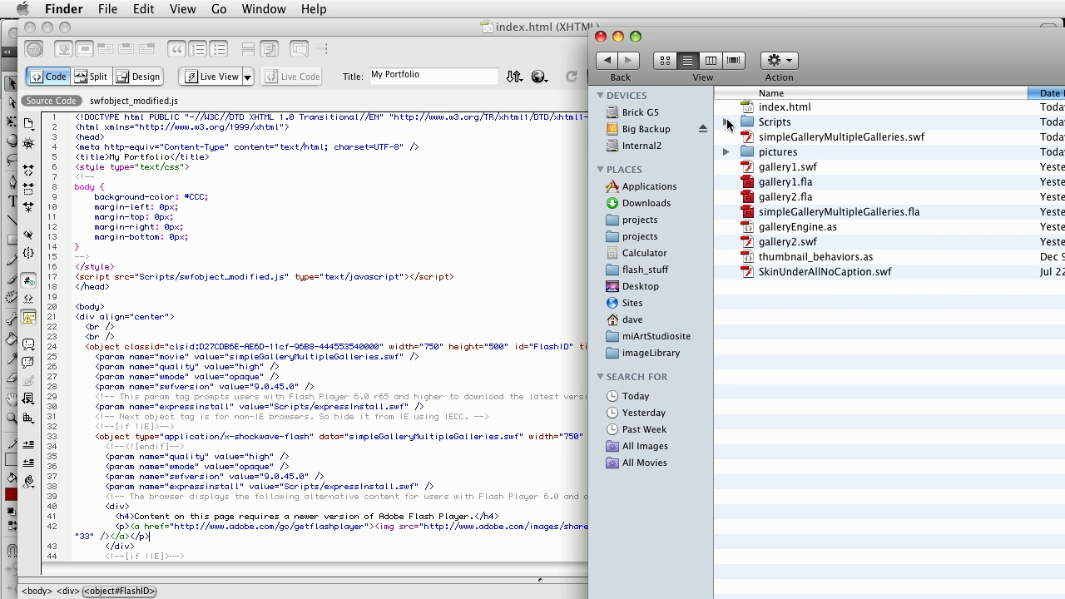